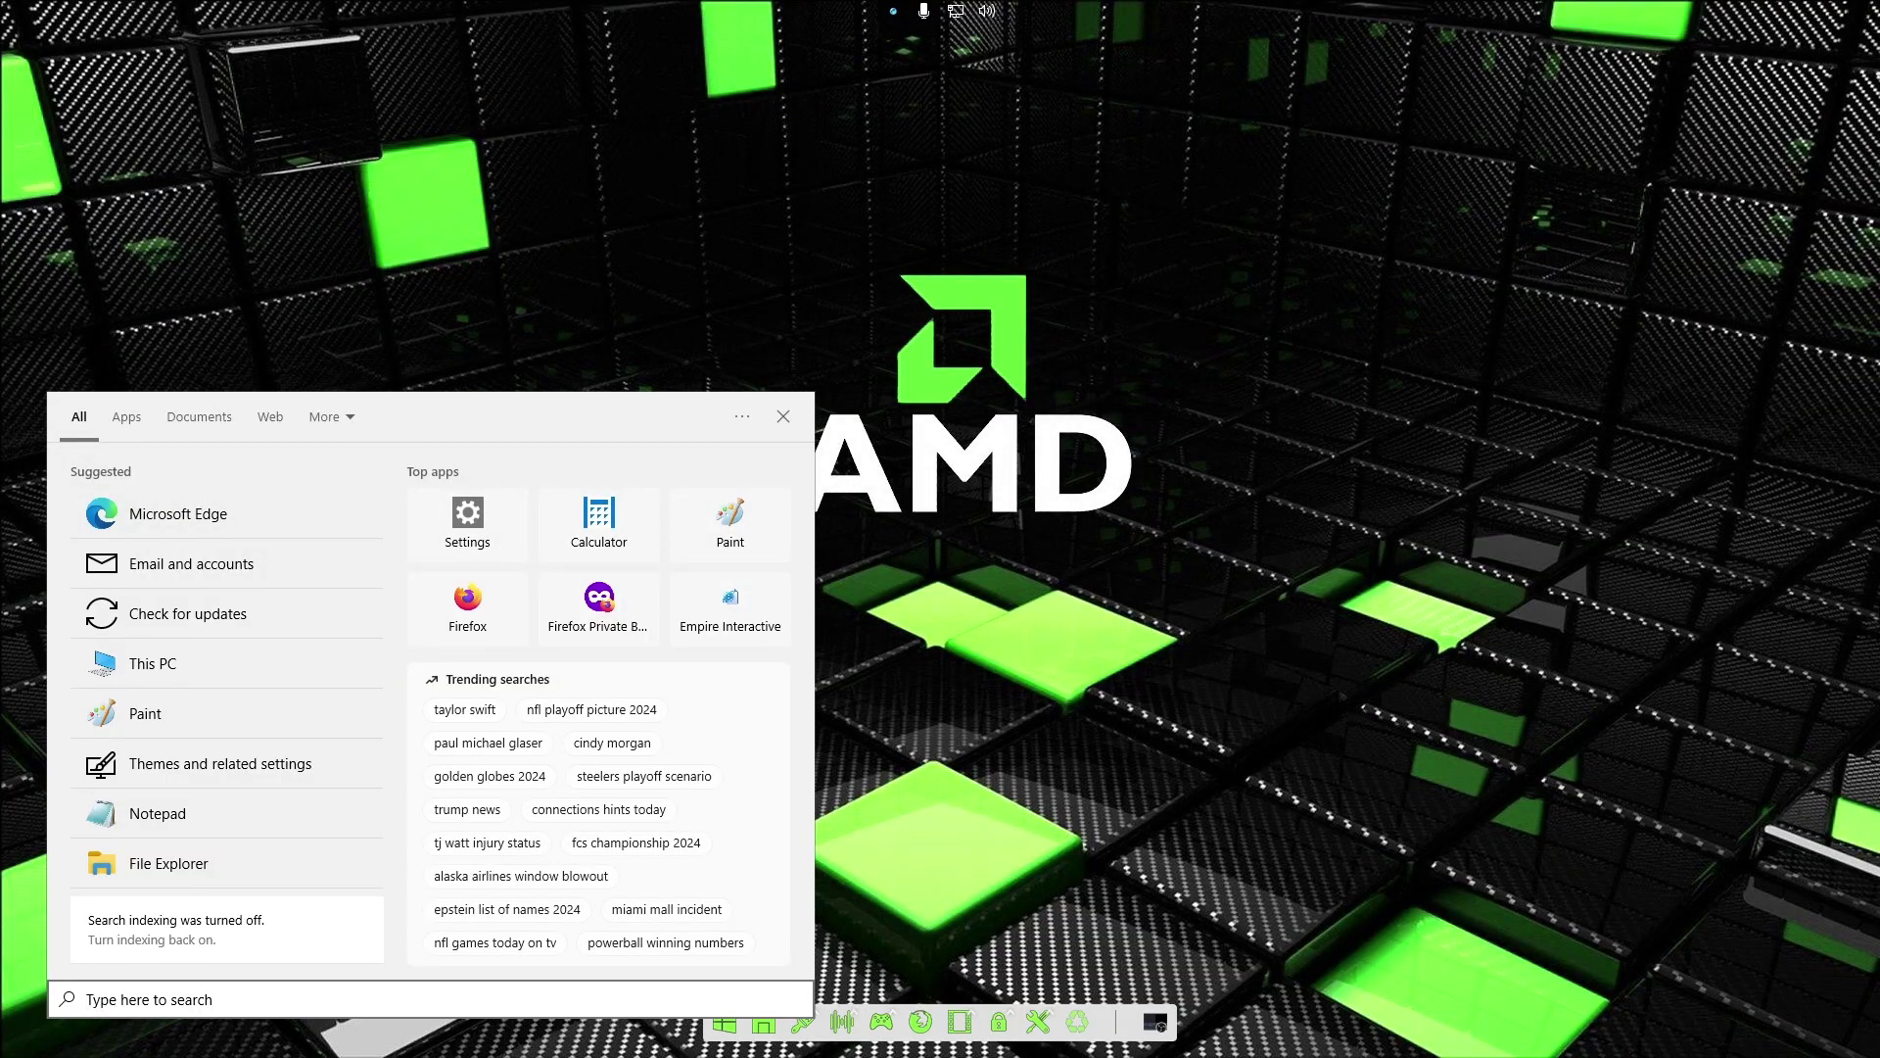
# - Open Disk Management from search and snap it to the right half of the screen
pyautogui.write('disk')
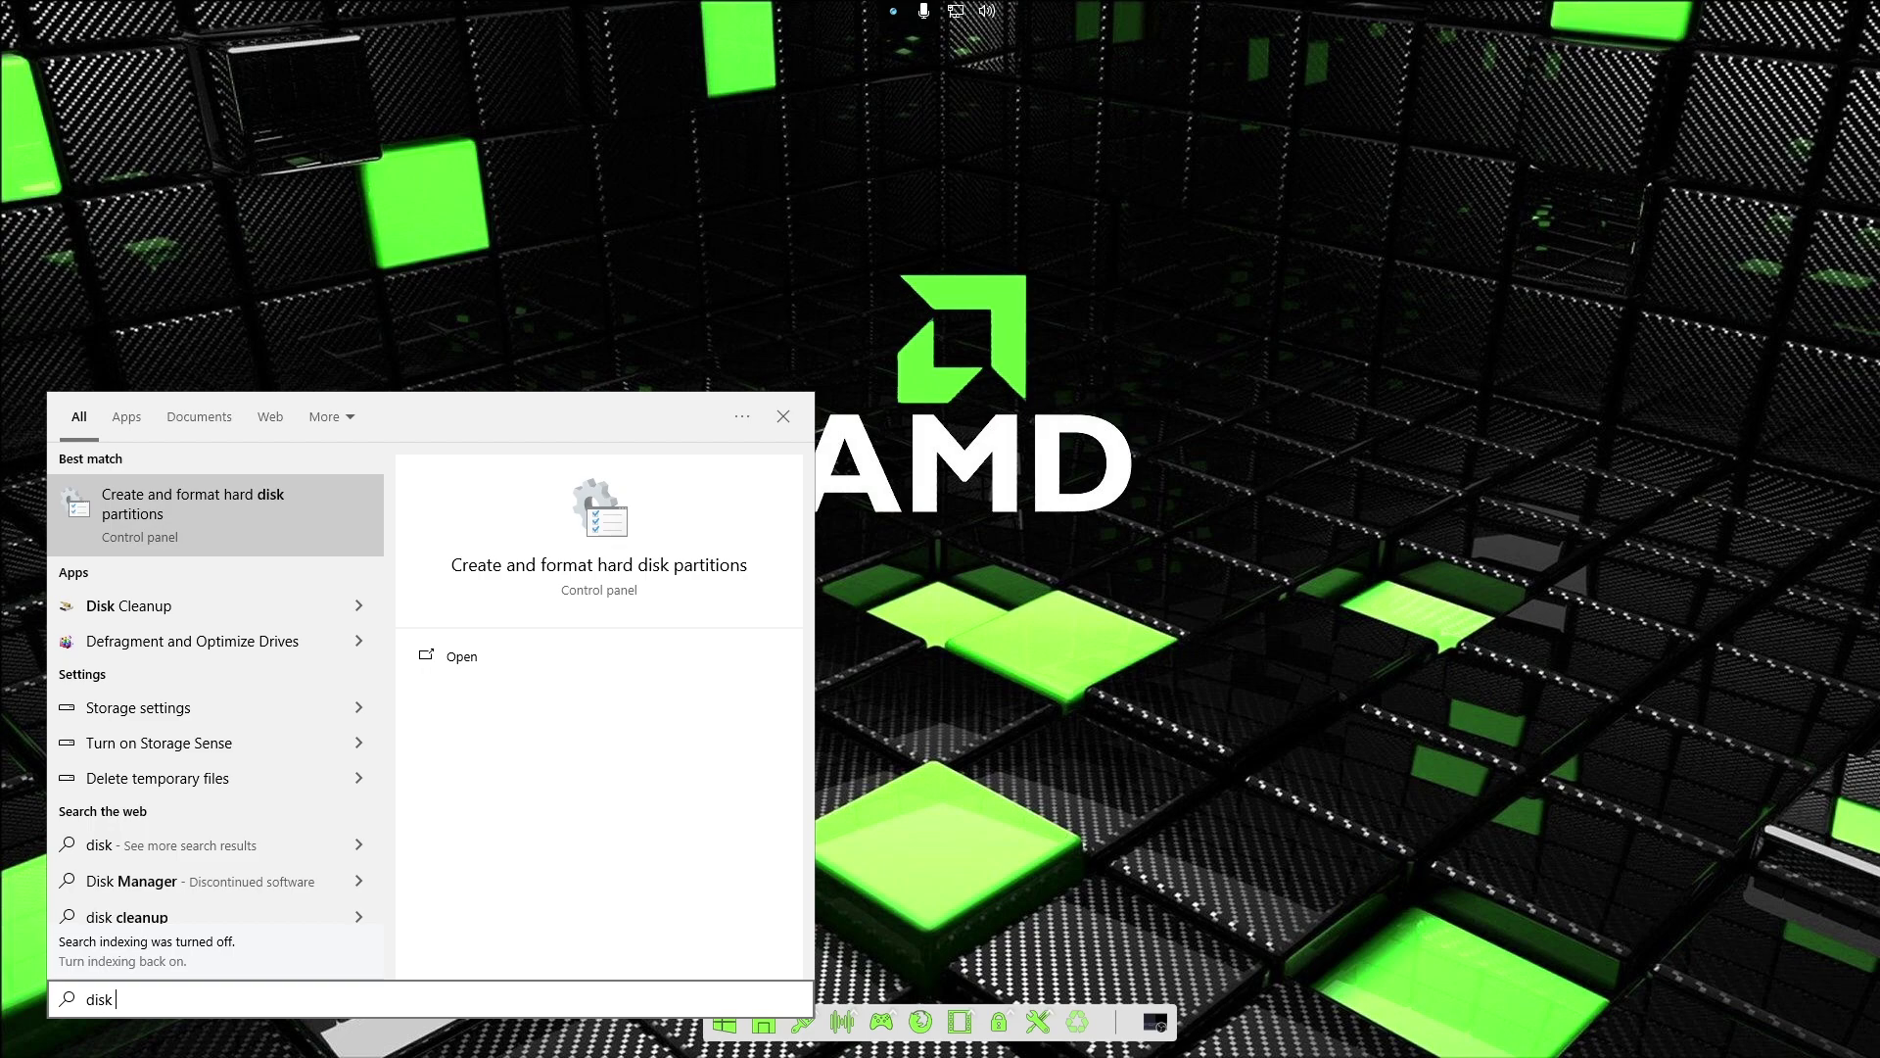
pyautogui.write(' ma')
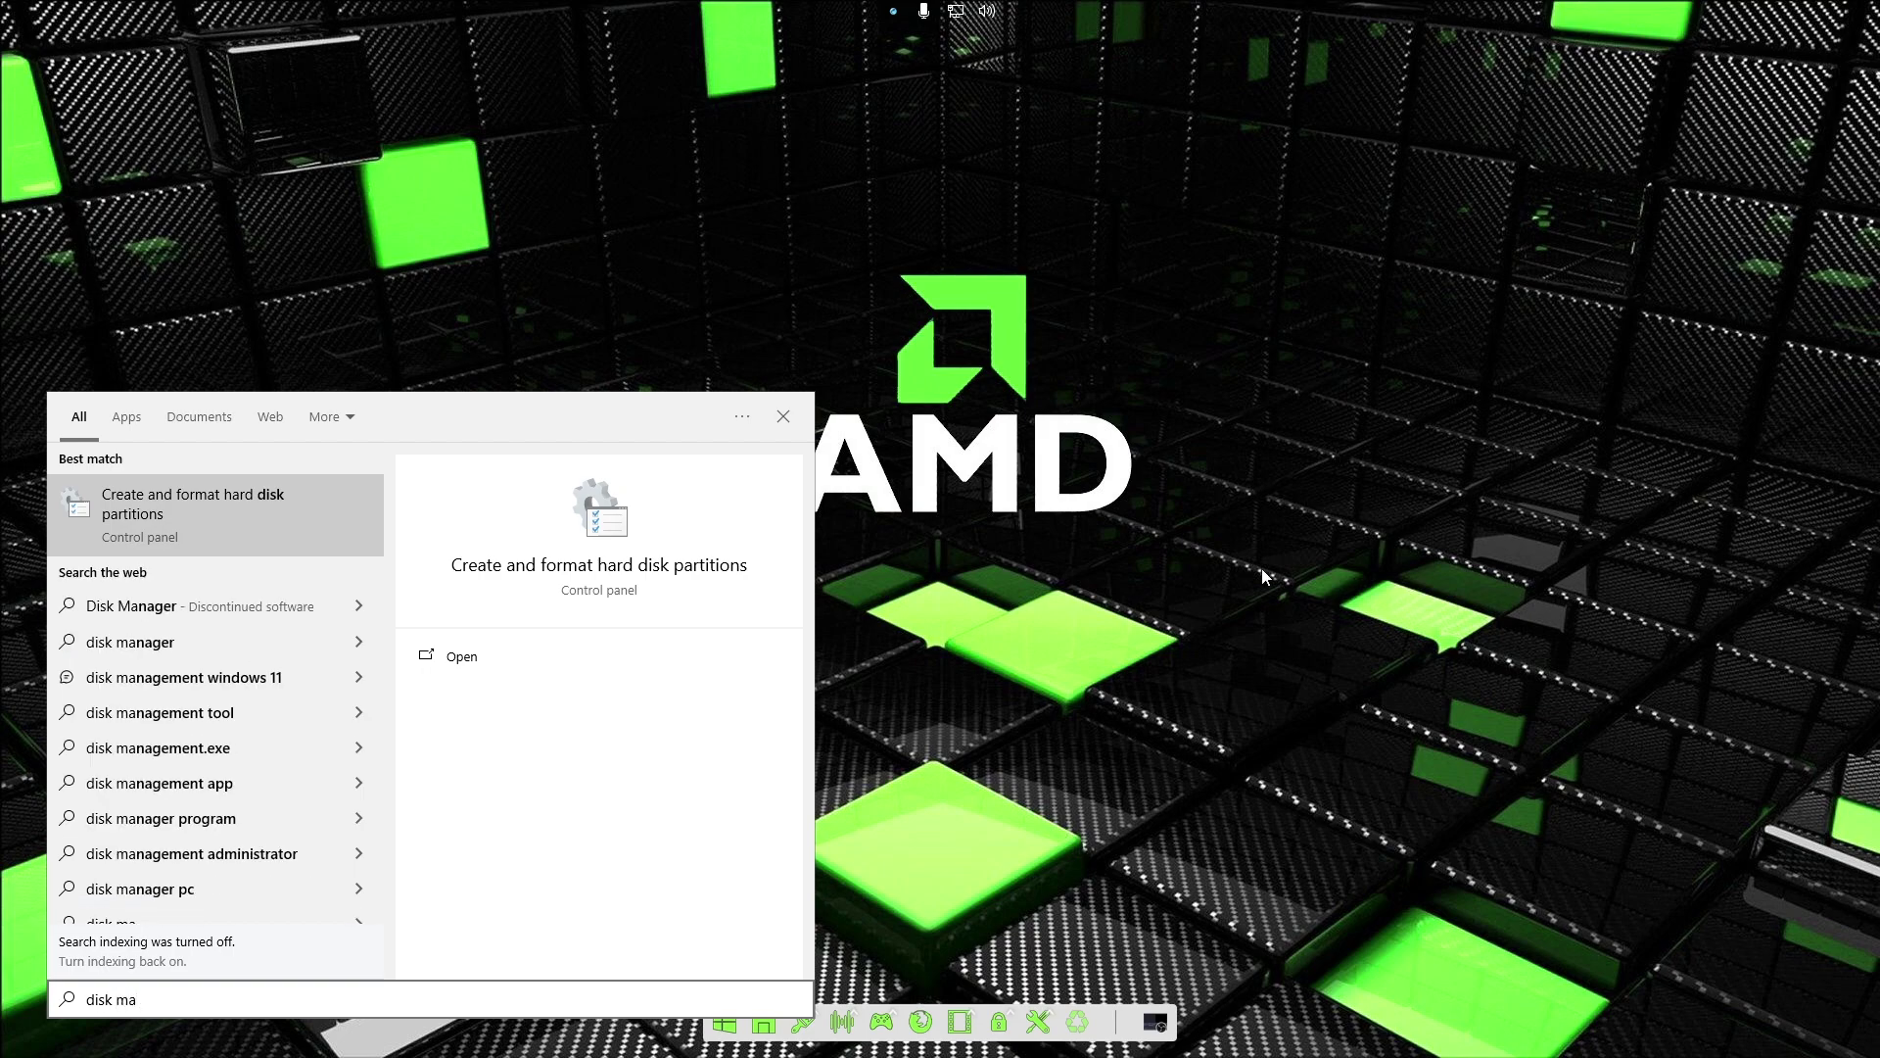
pyautogui.click(590, 564)
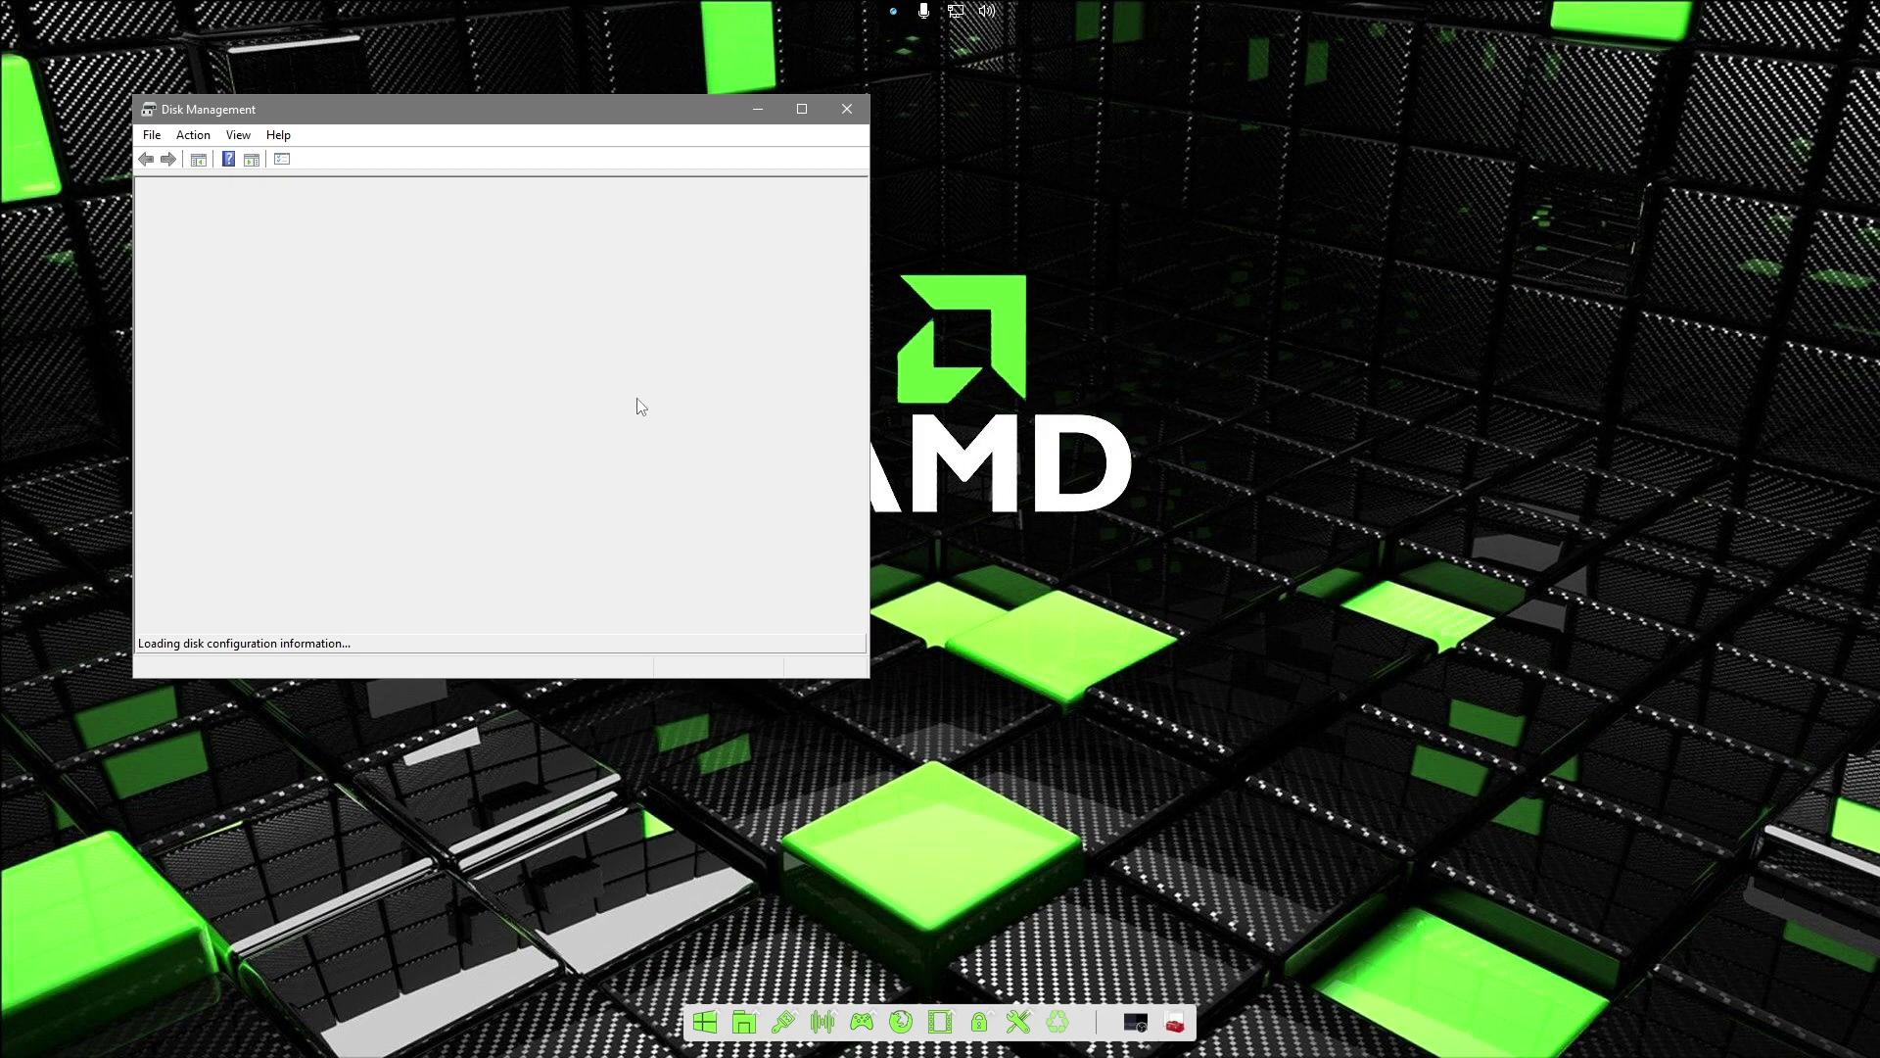
pyautogui.moveTo(534, 109); pyautogui.dragTo(1143, 209)
pyautogui.moveTo(1172, 1045)
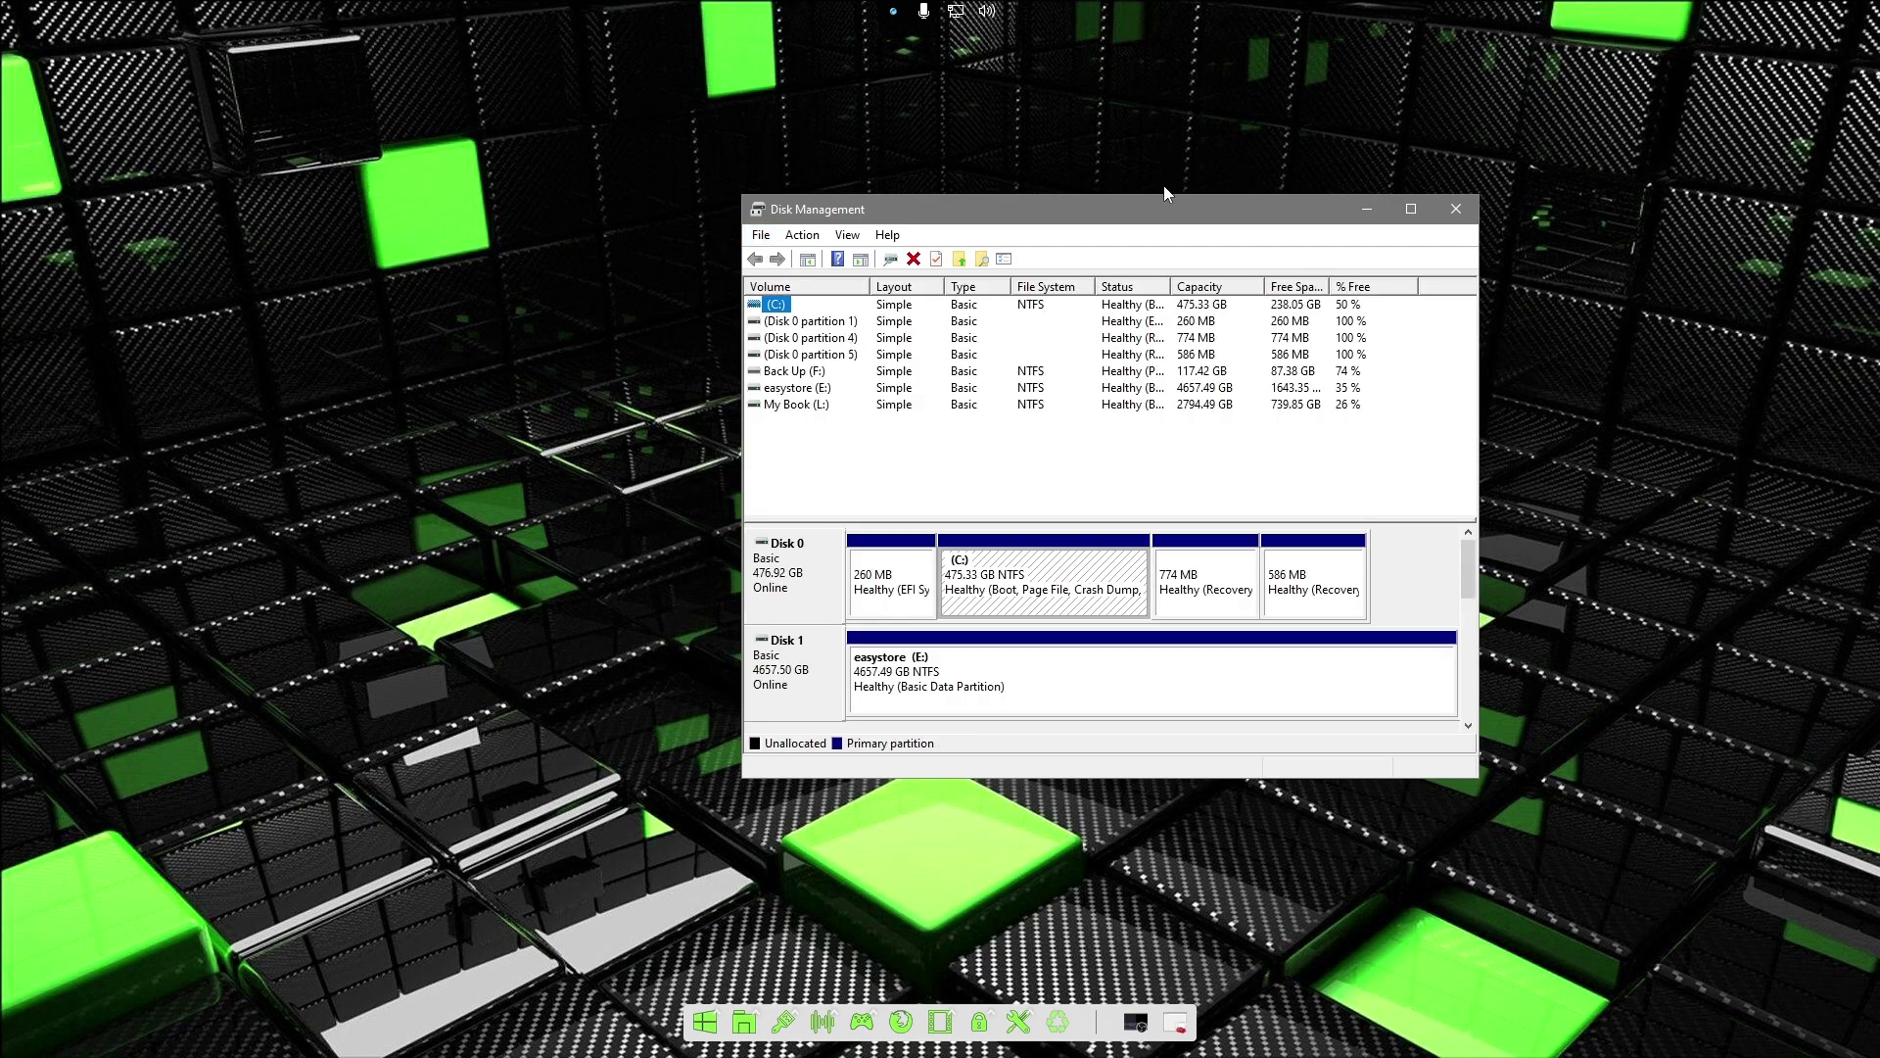
pyautogui.moveTo(1285, 206); pyautogui.dragTo(1873, 118)
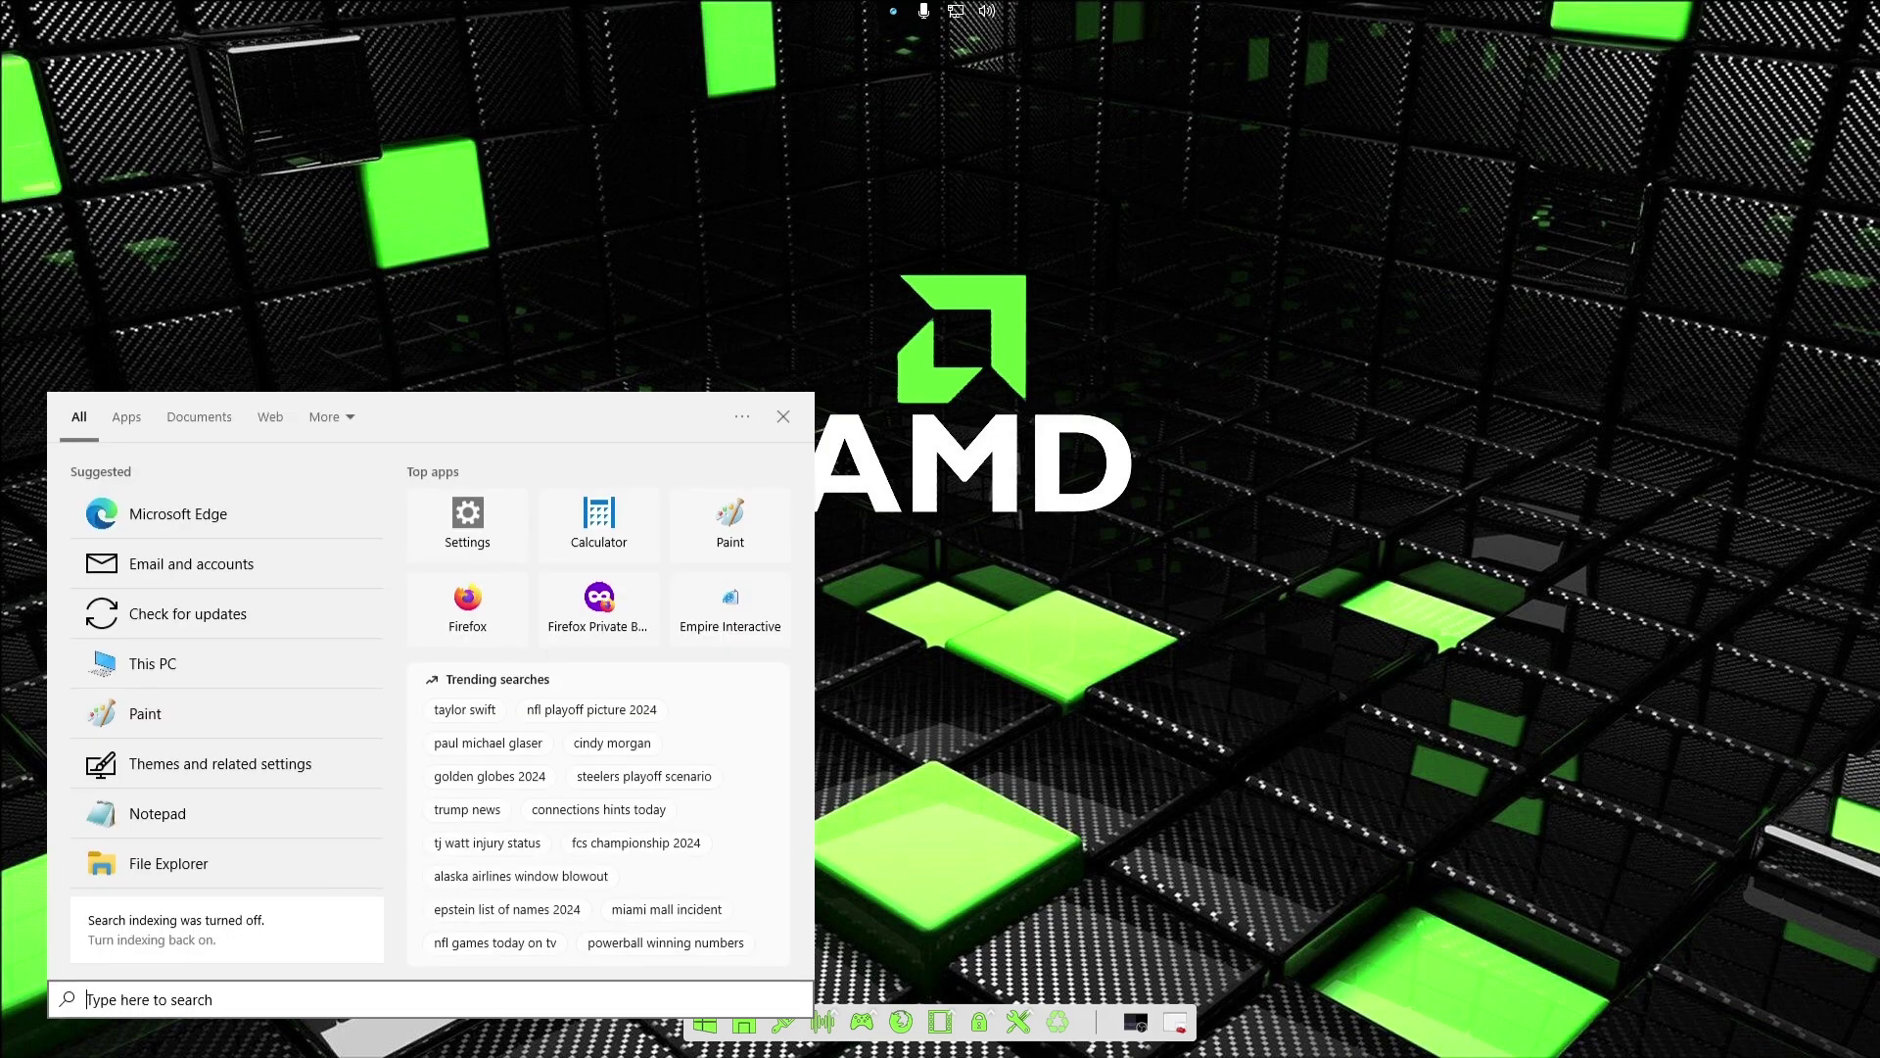
# - Start DiskPart in a maximized administrator Command Prompt and enter 'list disk'
pyautogui.write('cmd')
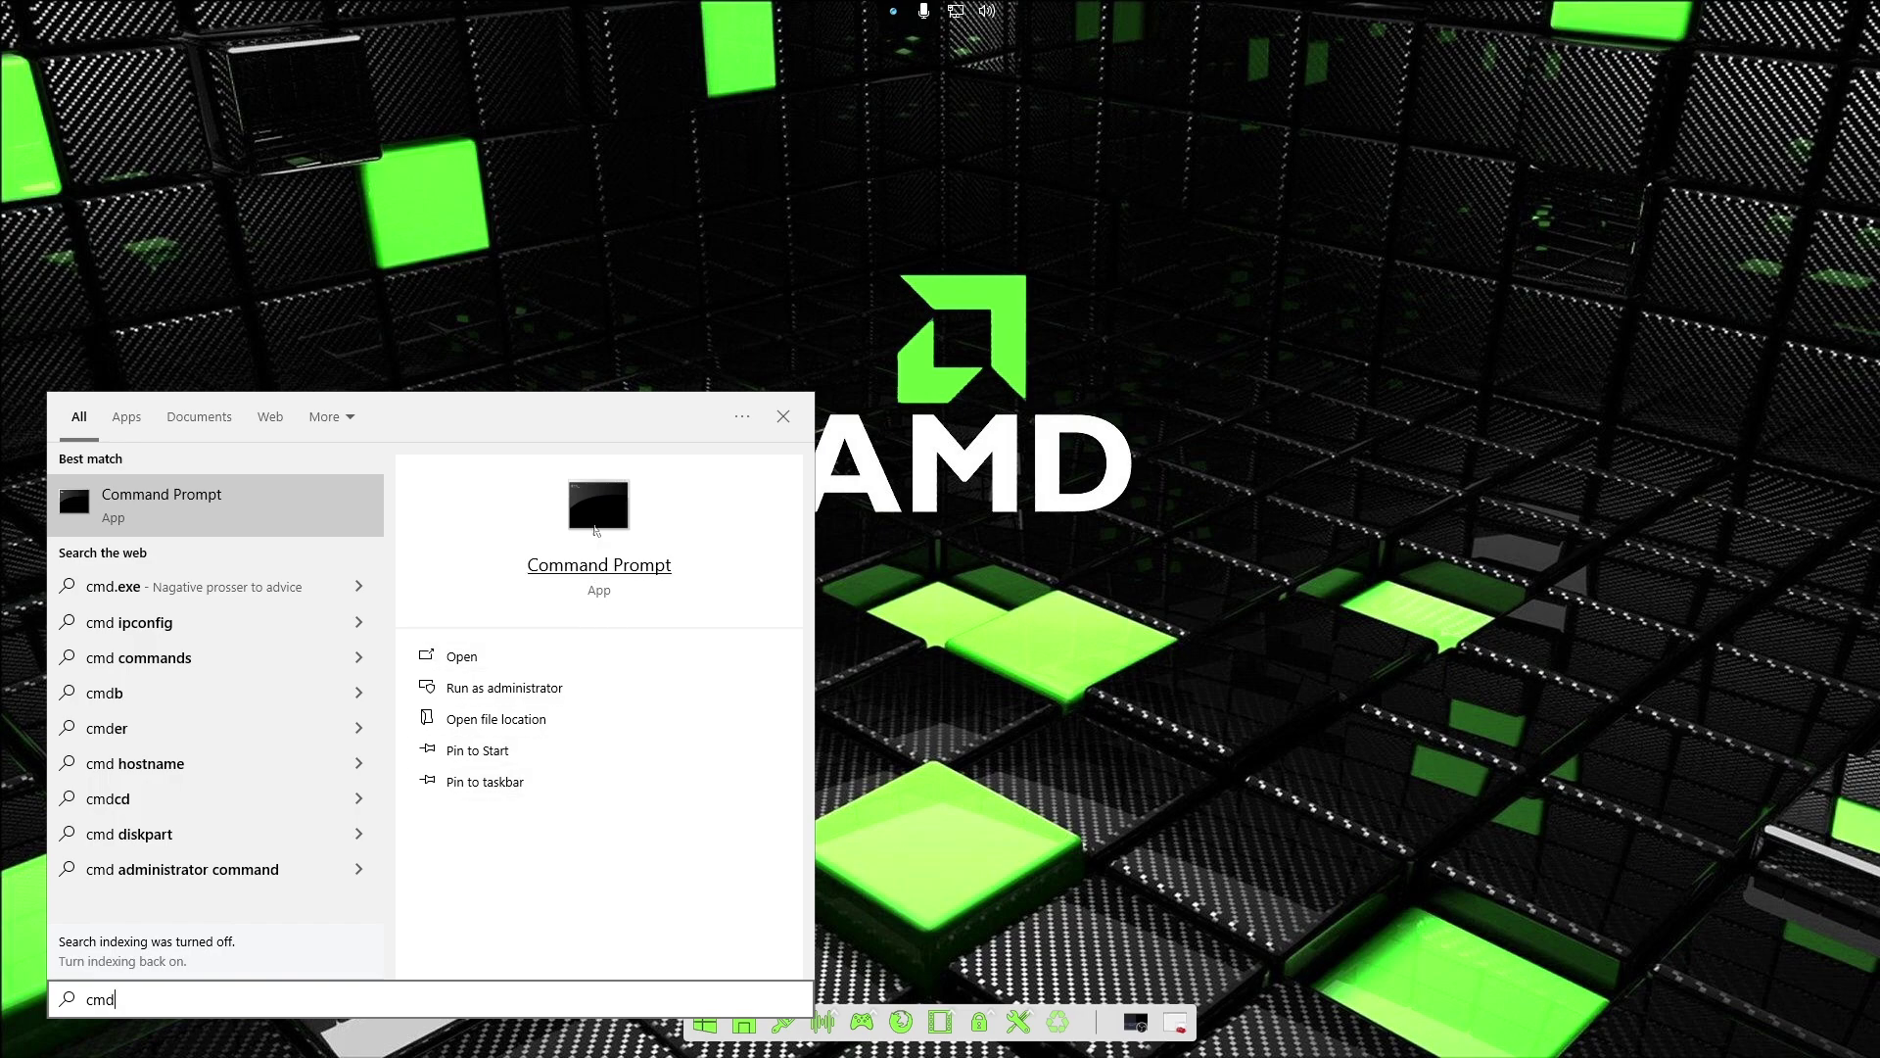
pyautogui.click(541, 697)
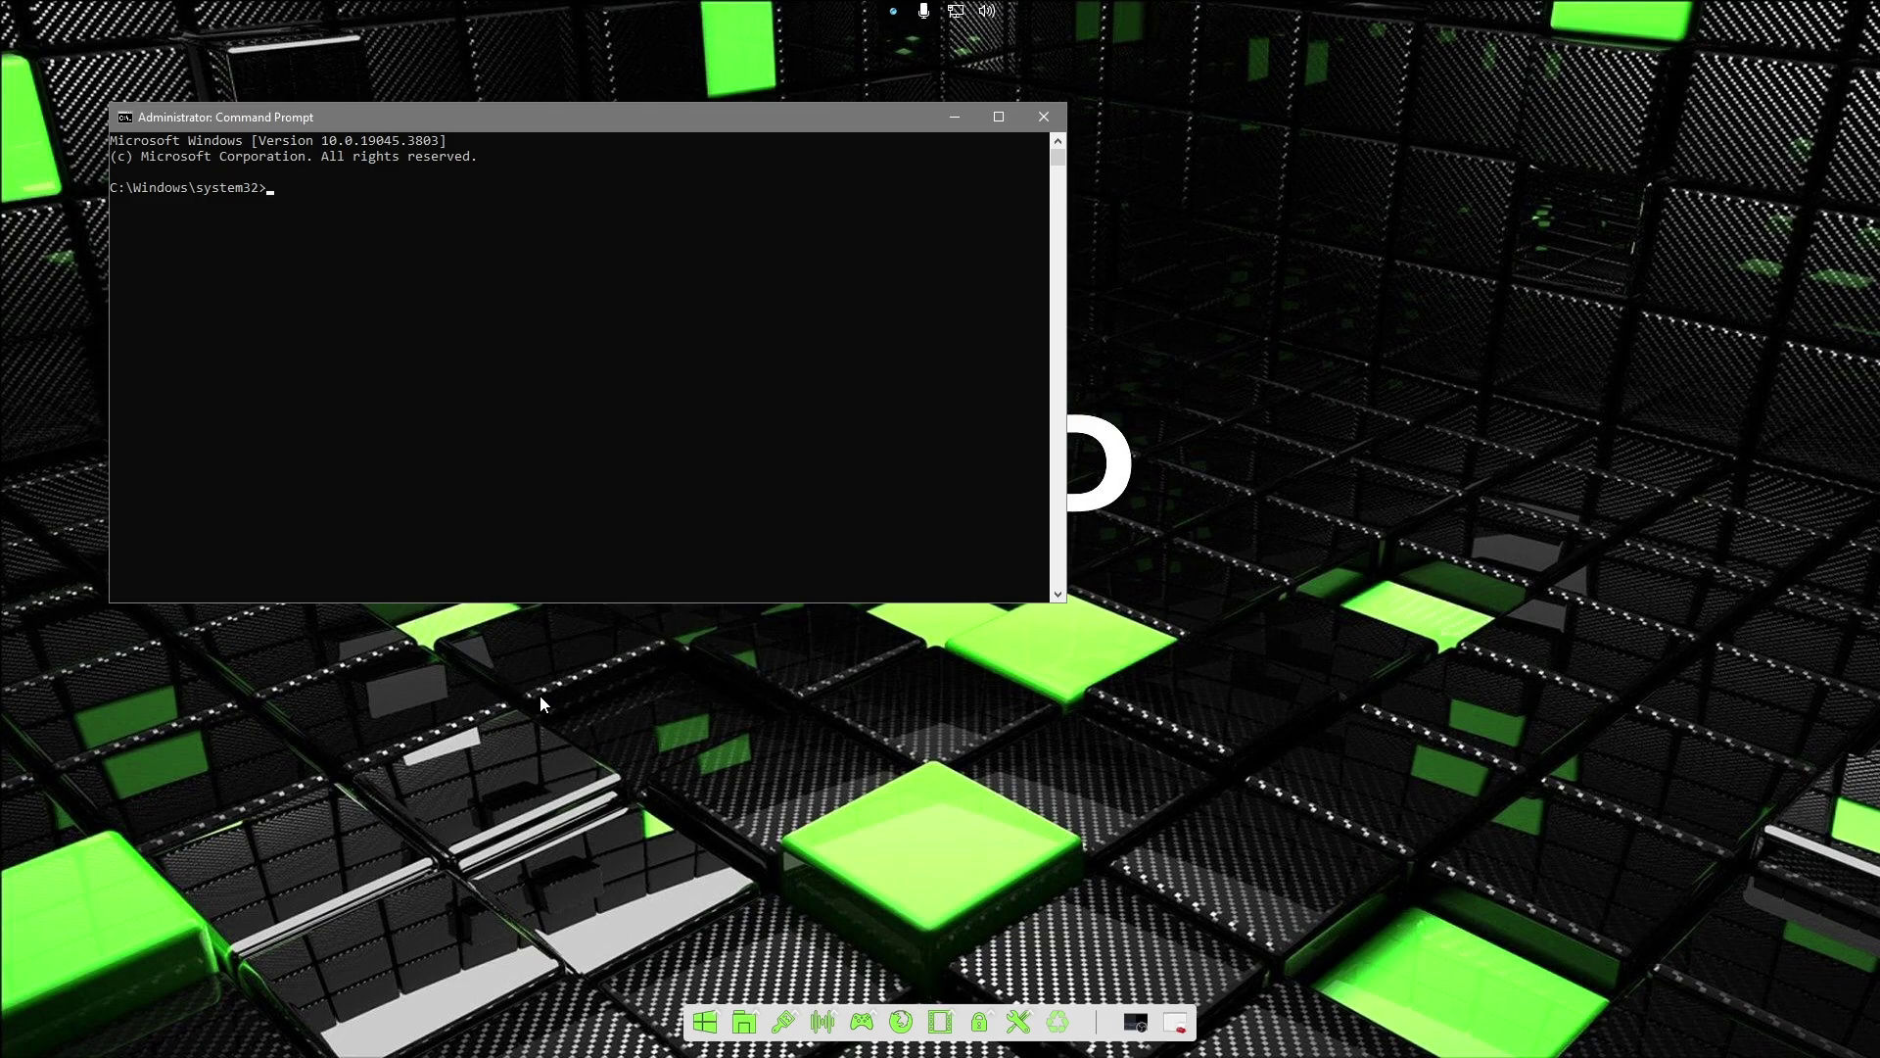
pyautogui.doubleClick(725, 114)
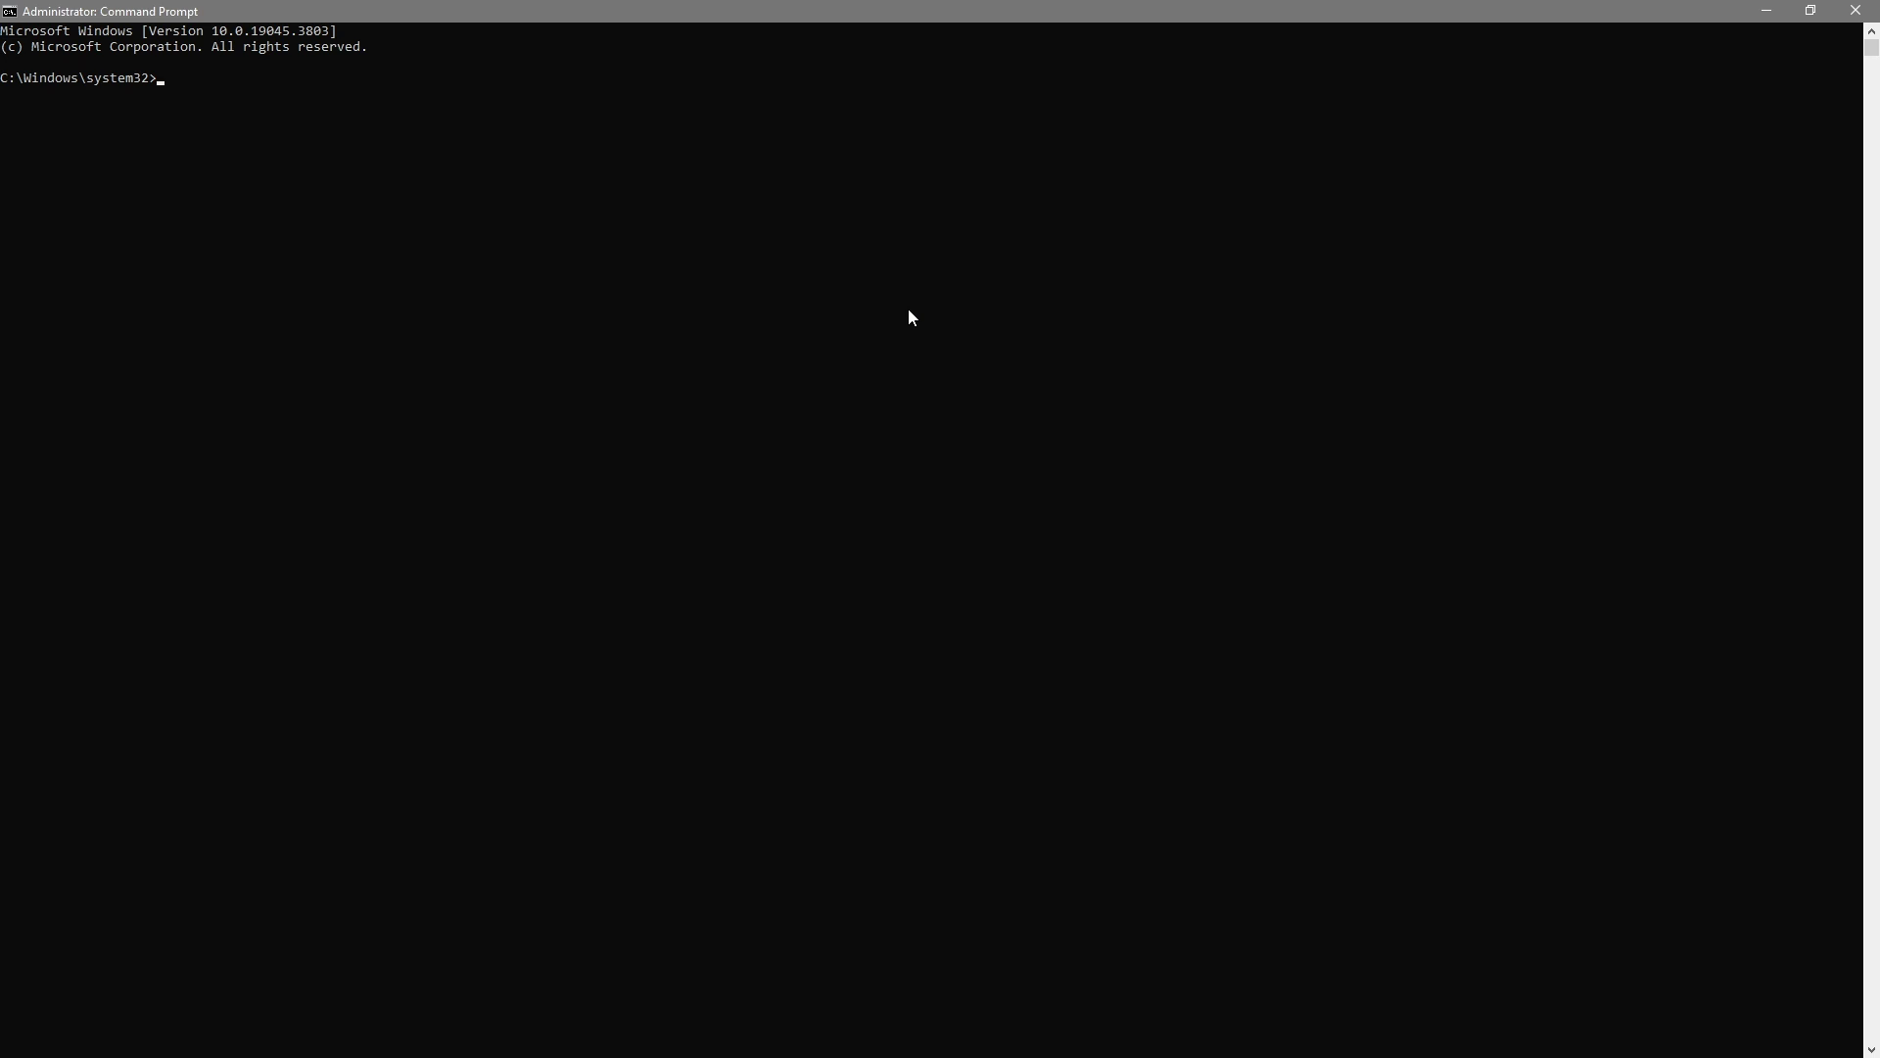
pyautogui.write('diskpart')
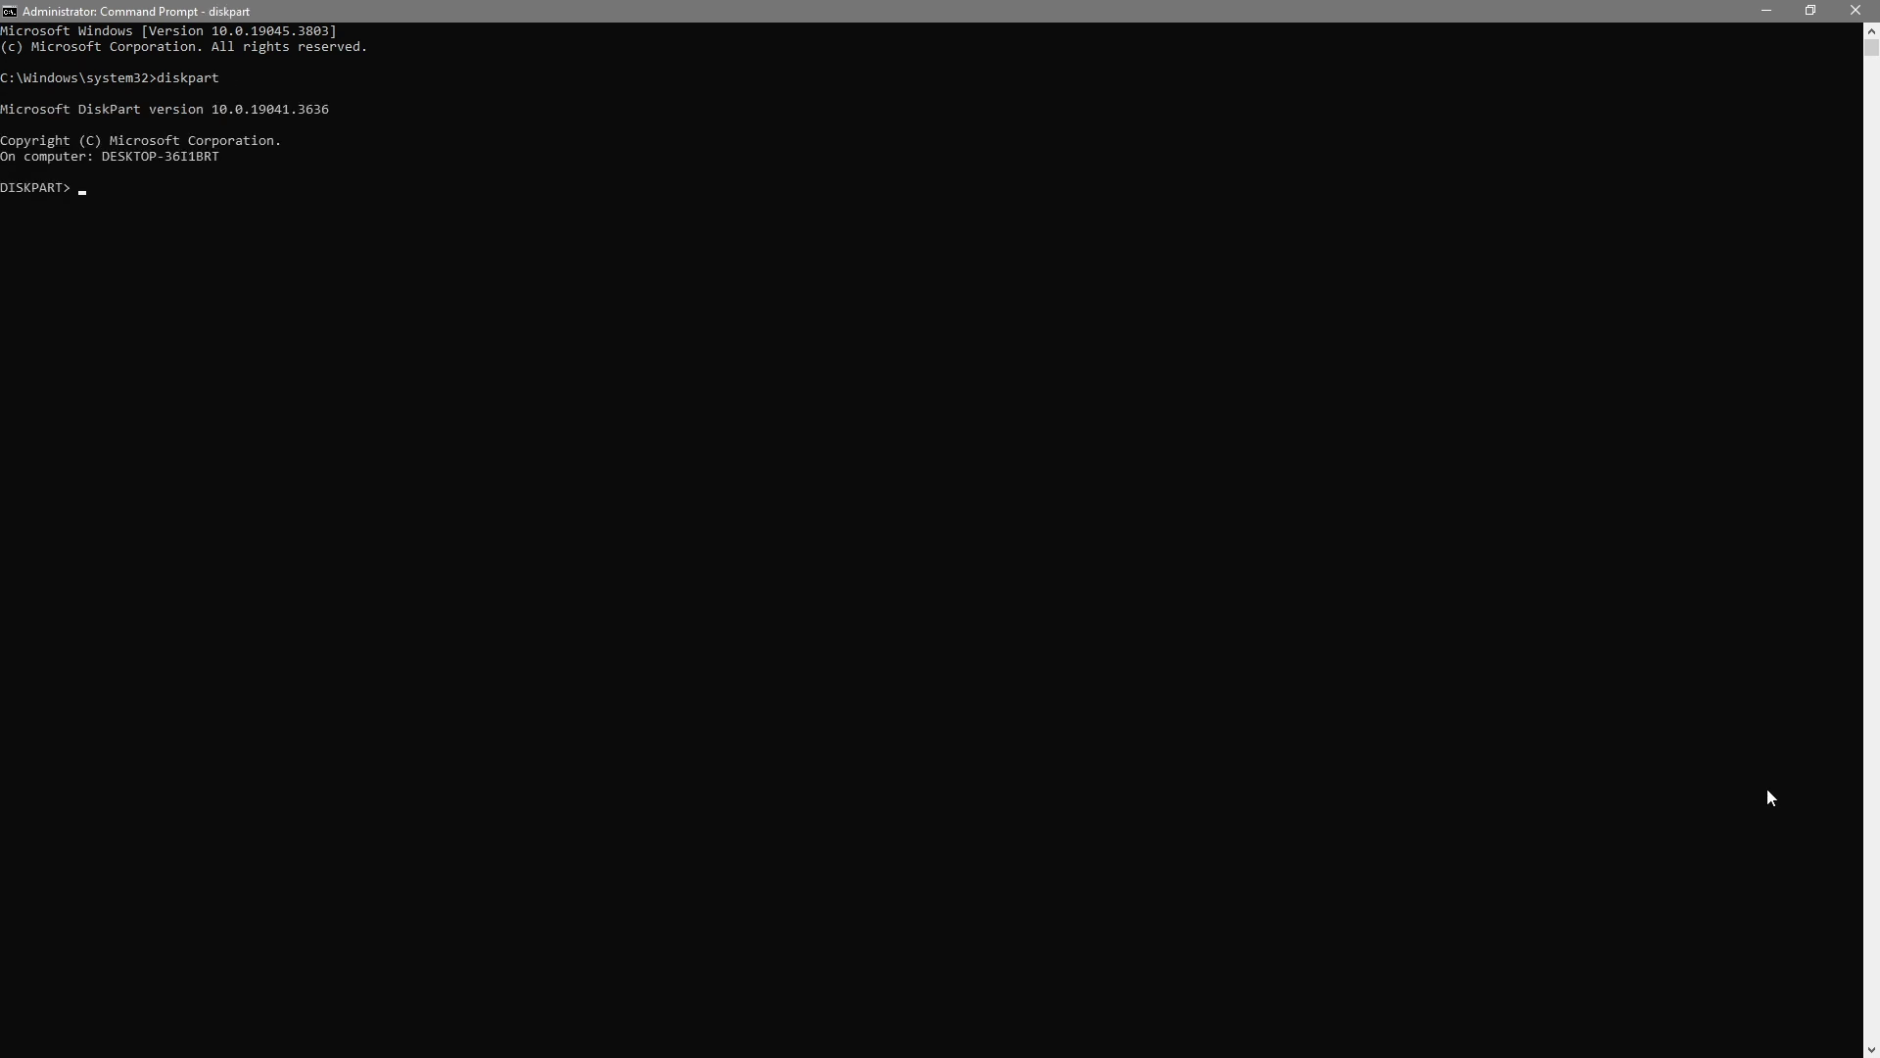
pyautogui.write('list disk')
# - List the disks, select the 117 GB Disk 3, and bring Disk Management alongside
pyautogui.press('Return')
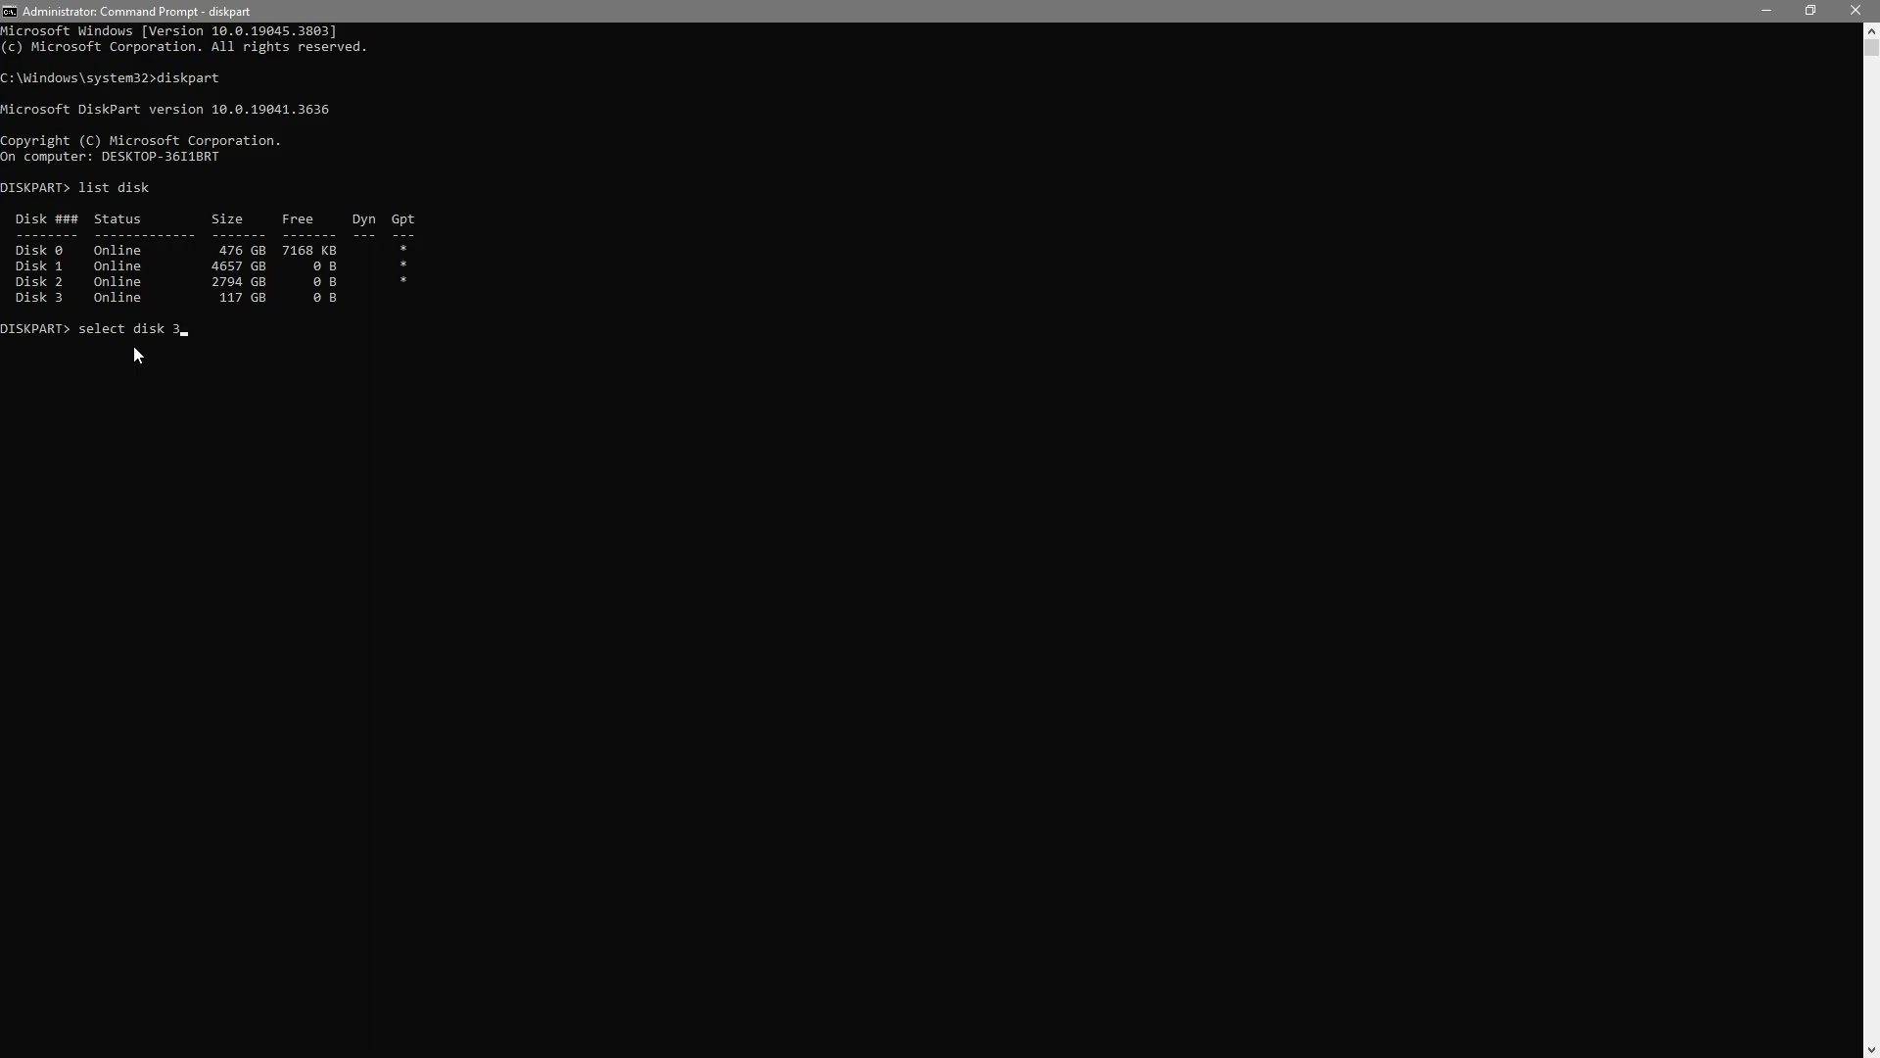
pyautogui.press('Return')
pyautogui.write('clean')
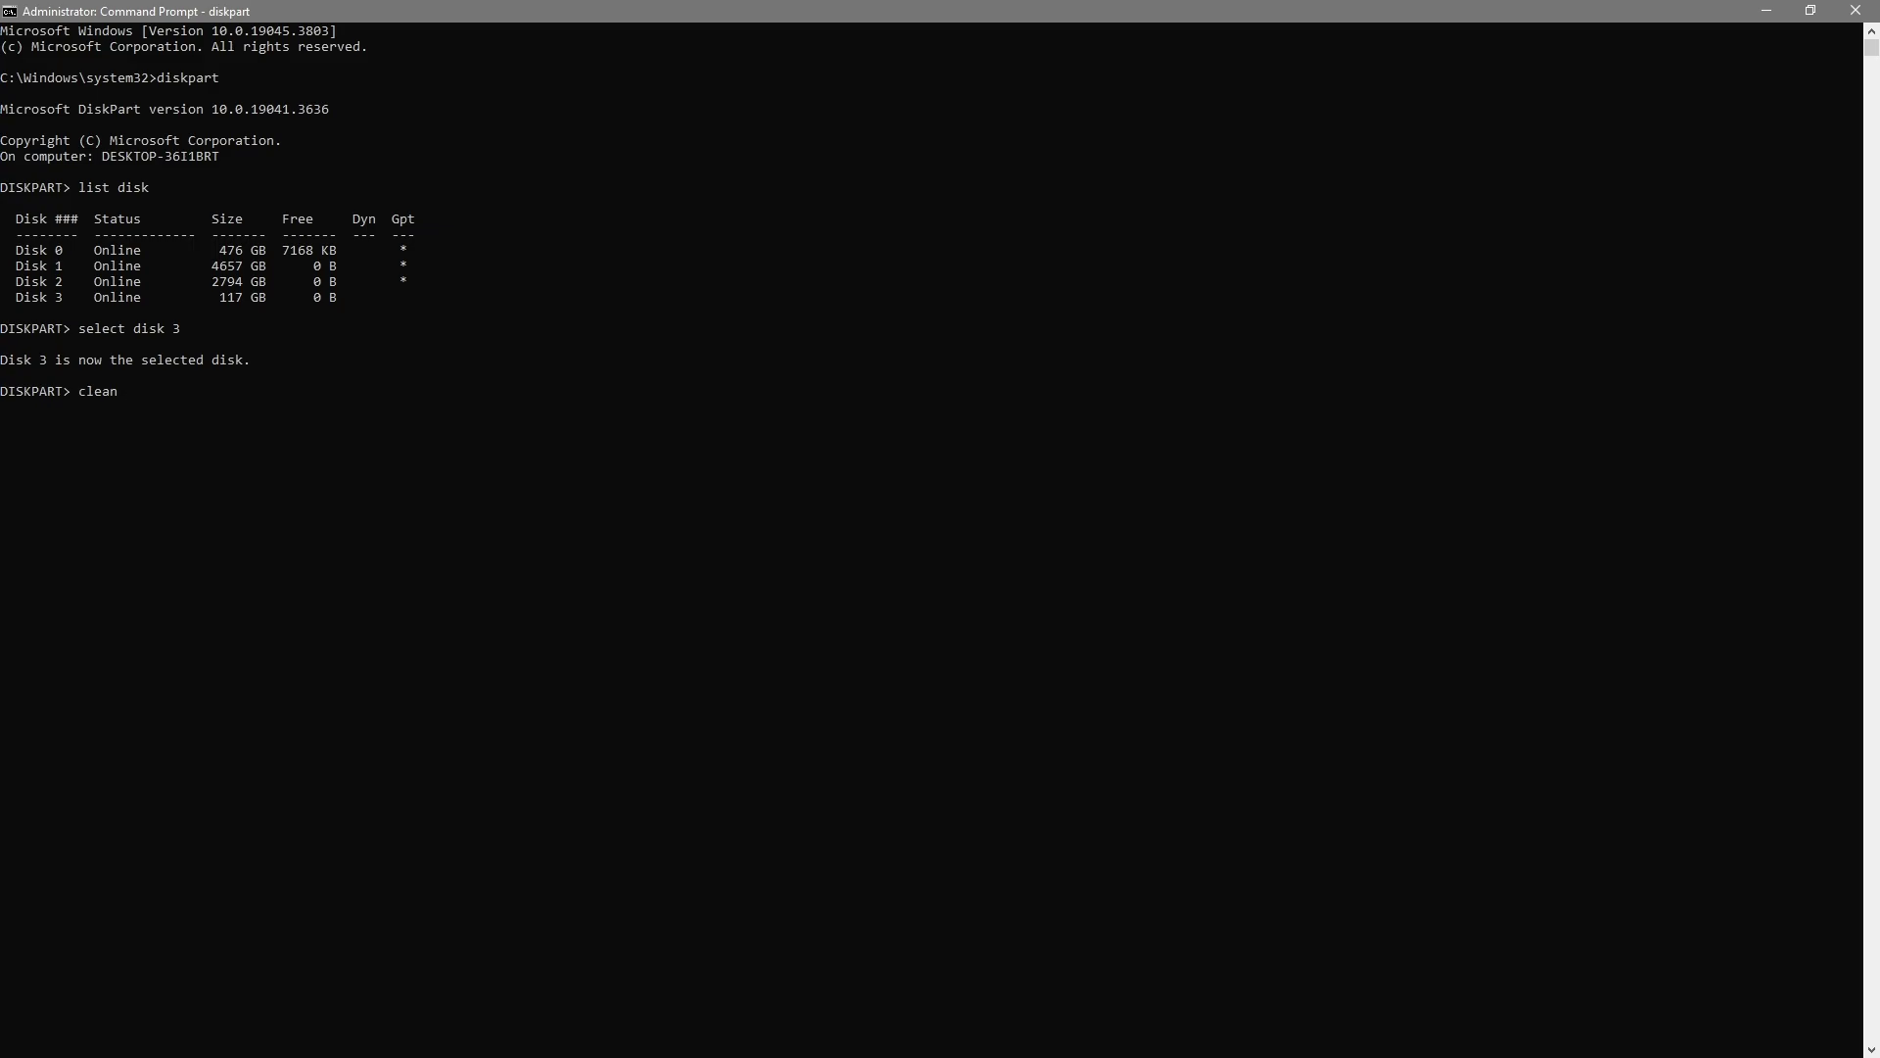
pyautogui.hotkey('alt', 'Tab')
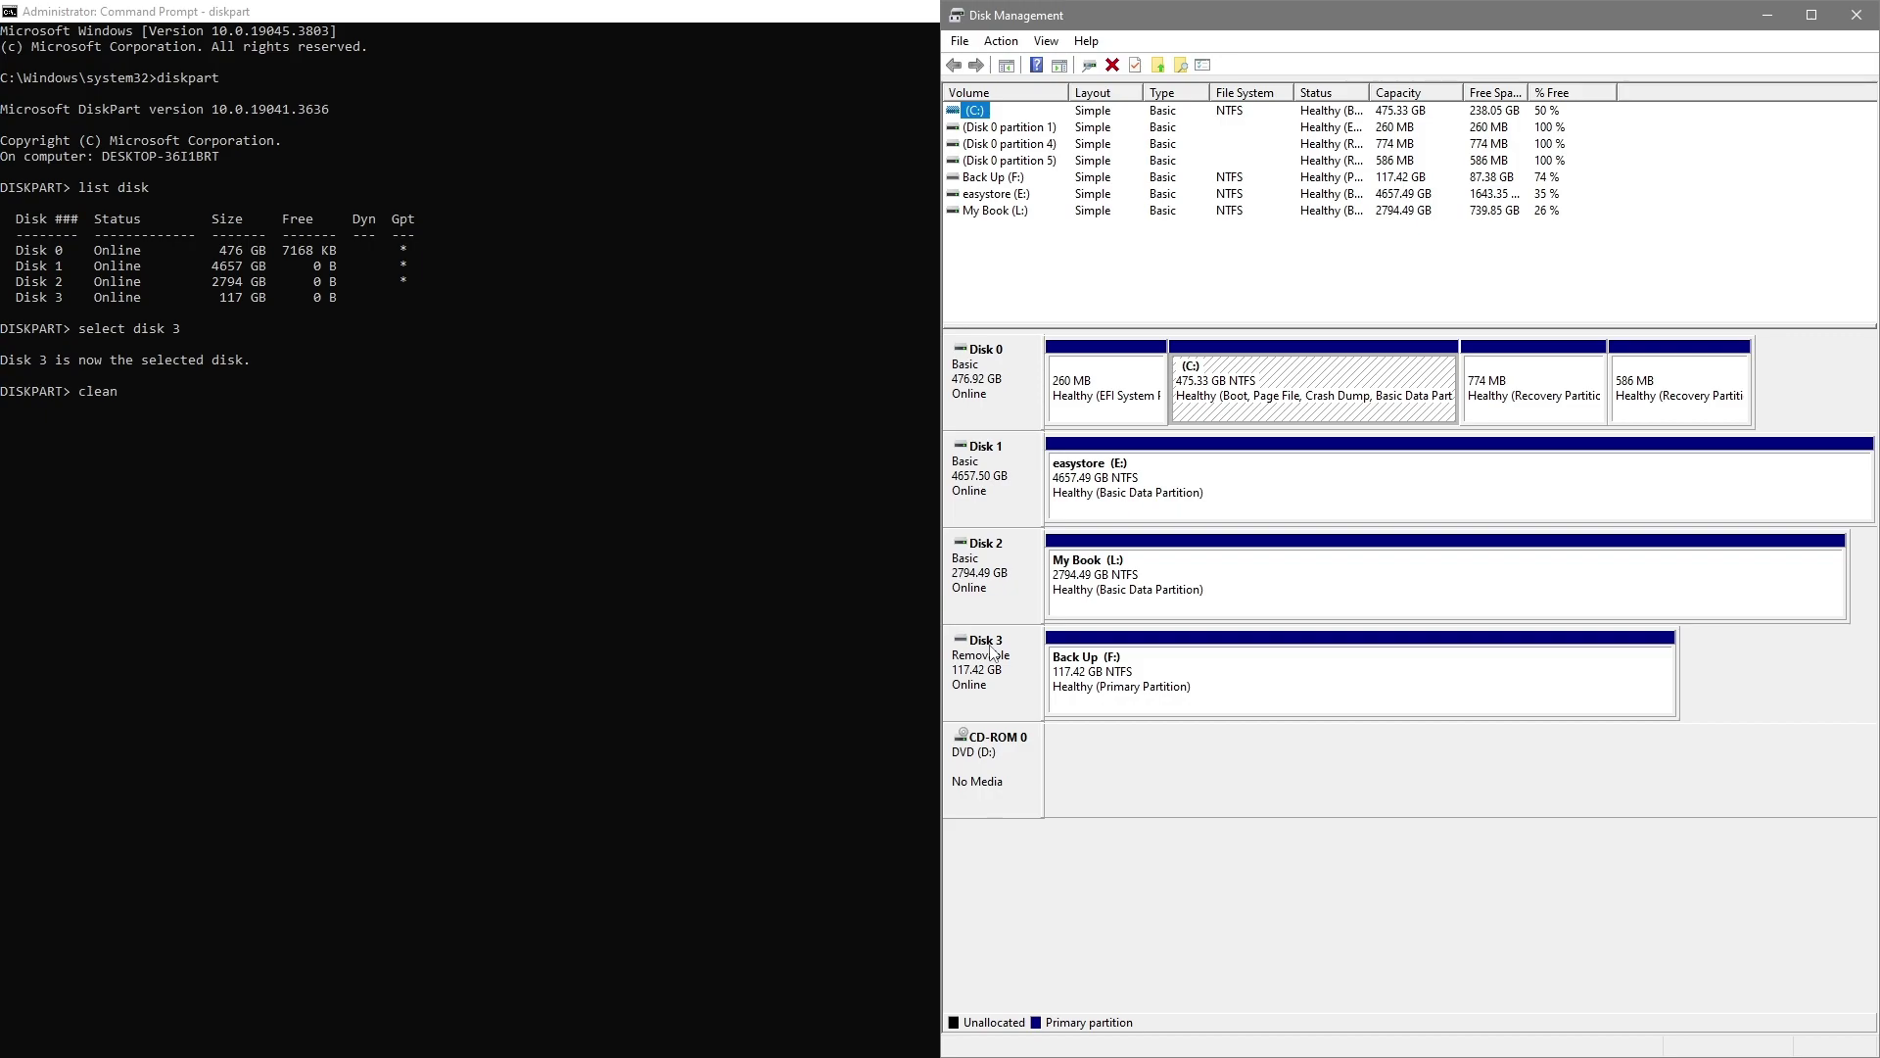
# - After confirming Disk 3 is the 117.42 GB Back Up (F:) drive, minimise Disk Management
pyautogui.click(1768, 21)
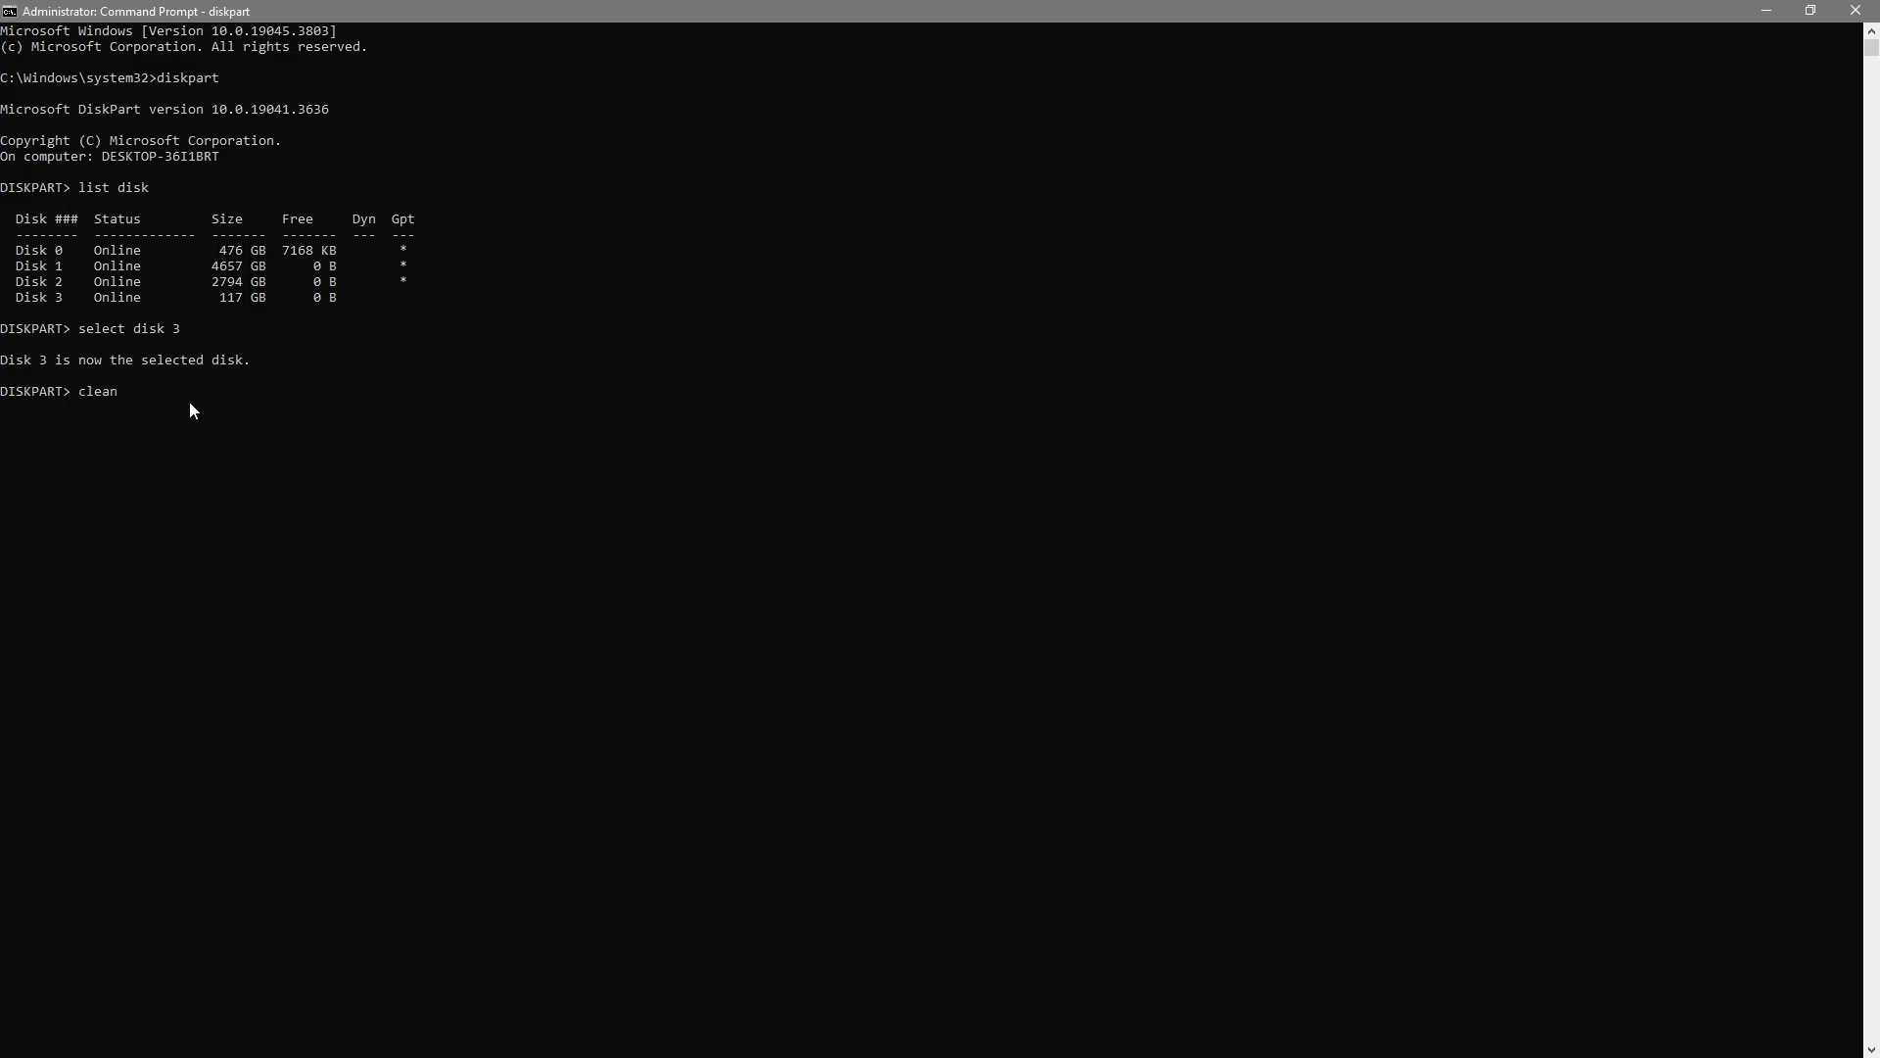
# - Run 'clean' on Disk 3, then 'create partition primary' to add a new primary partition
pyautogui.press('Return')
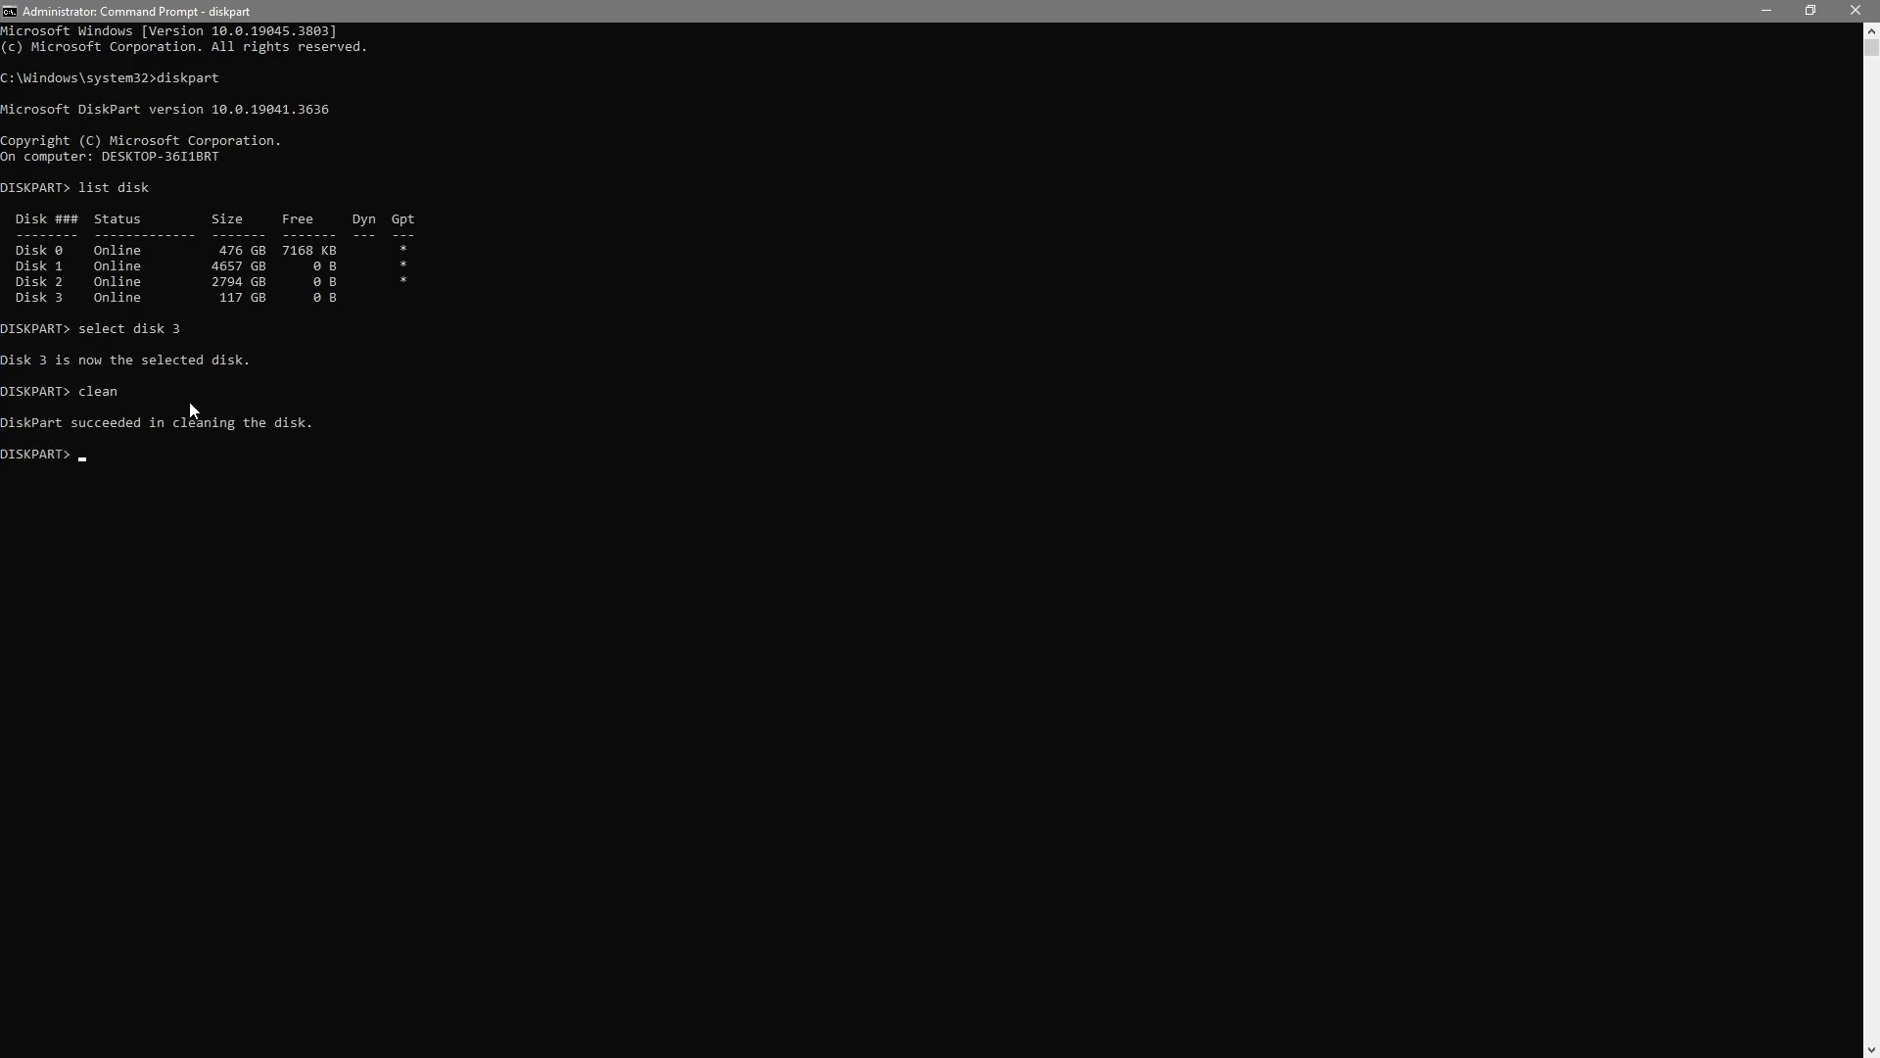
pyautogui.write('creat')
pyautogui.write('e partition primary')
pyautogui.press('Return')
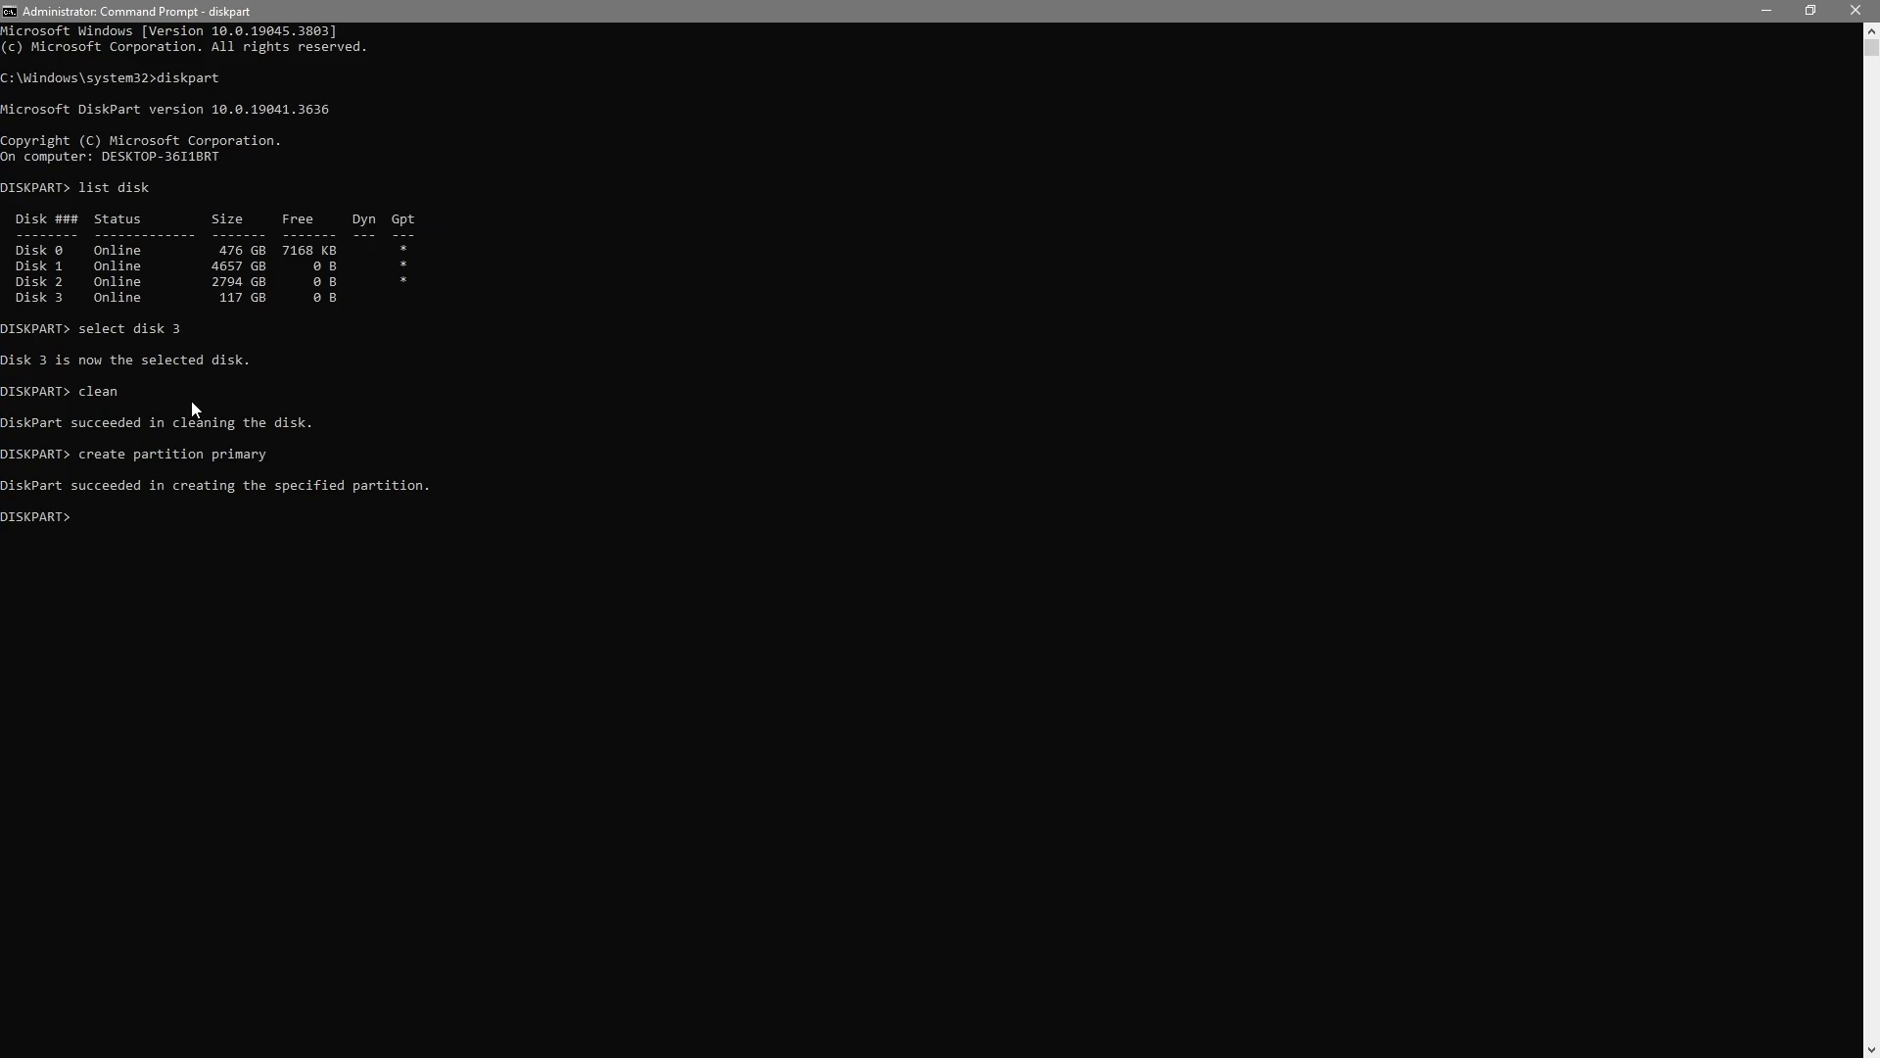
# - Quick-format the partition with 'format fs=ntfs quick', then exit DiskPart
pyautogui.write('format fs=ntfs quick')
pyautogui.press('Return')
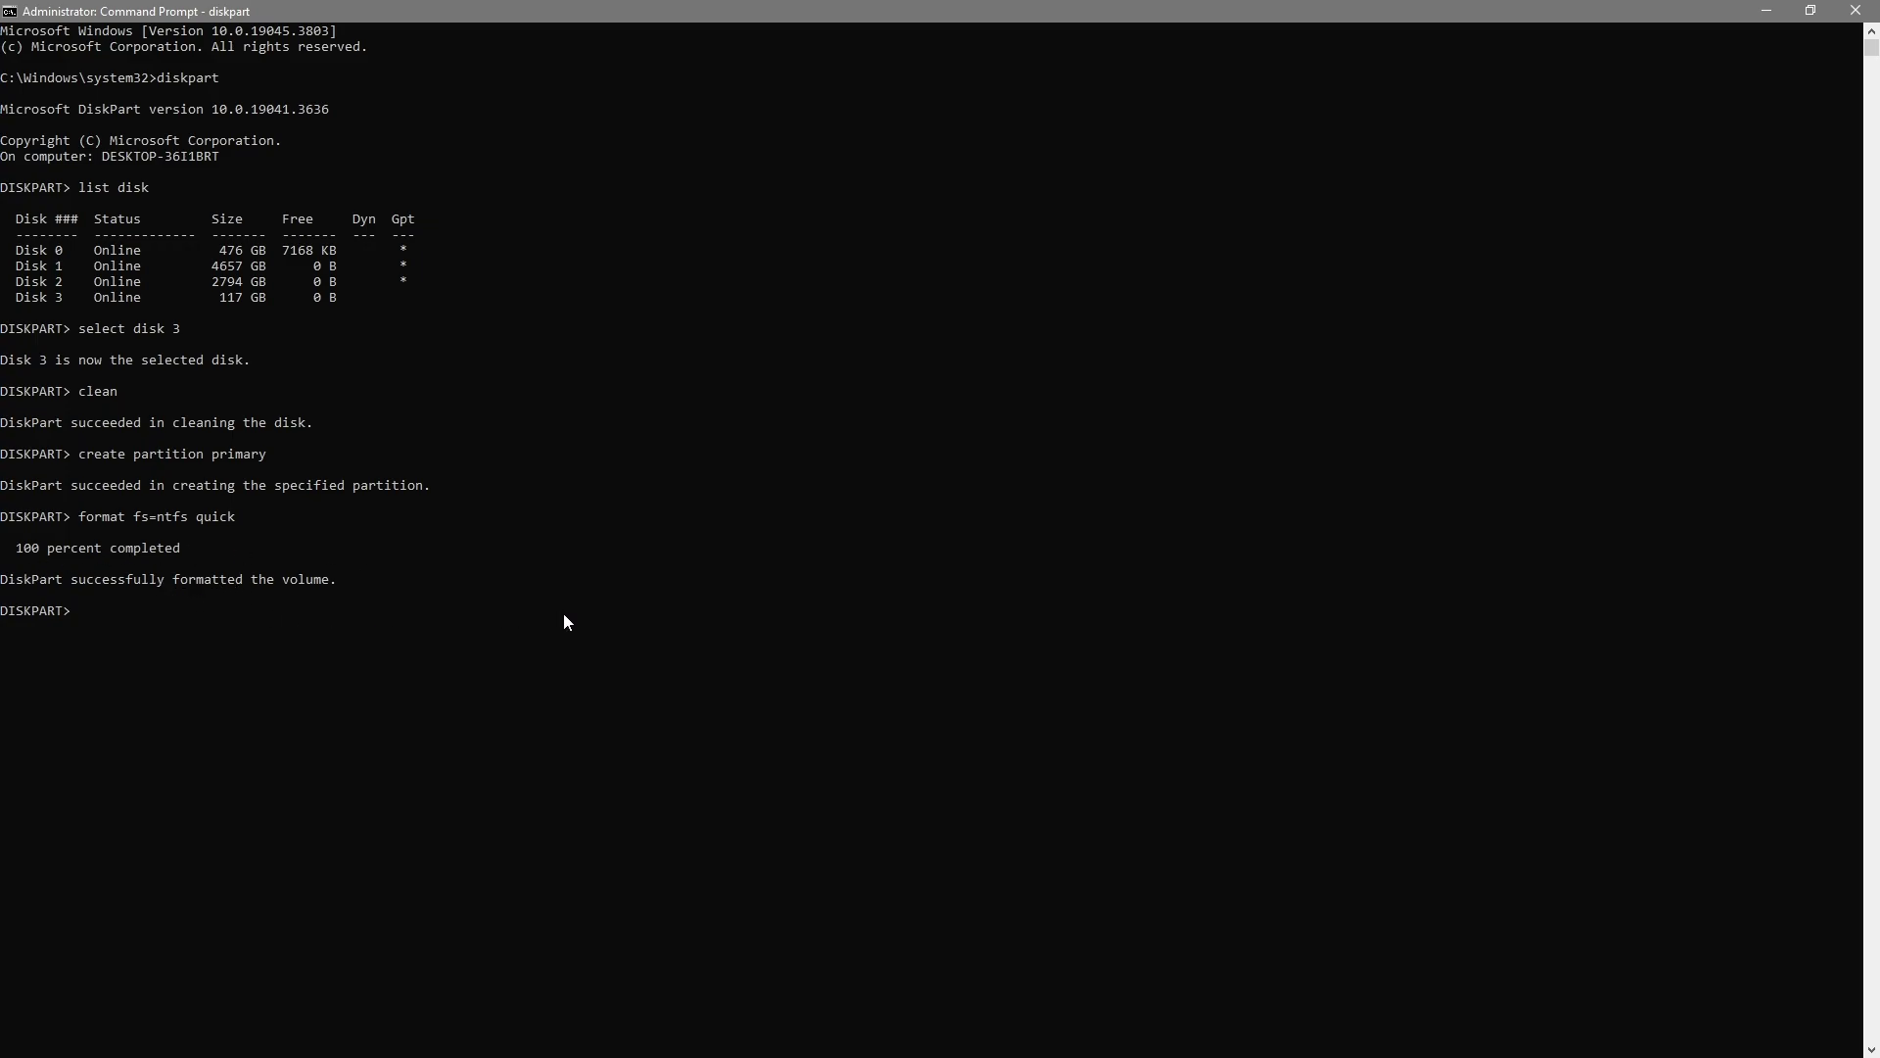
pyautogui.write('xit')
pyautogui.press('Return')
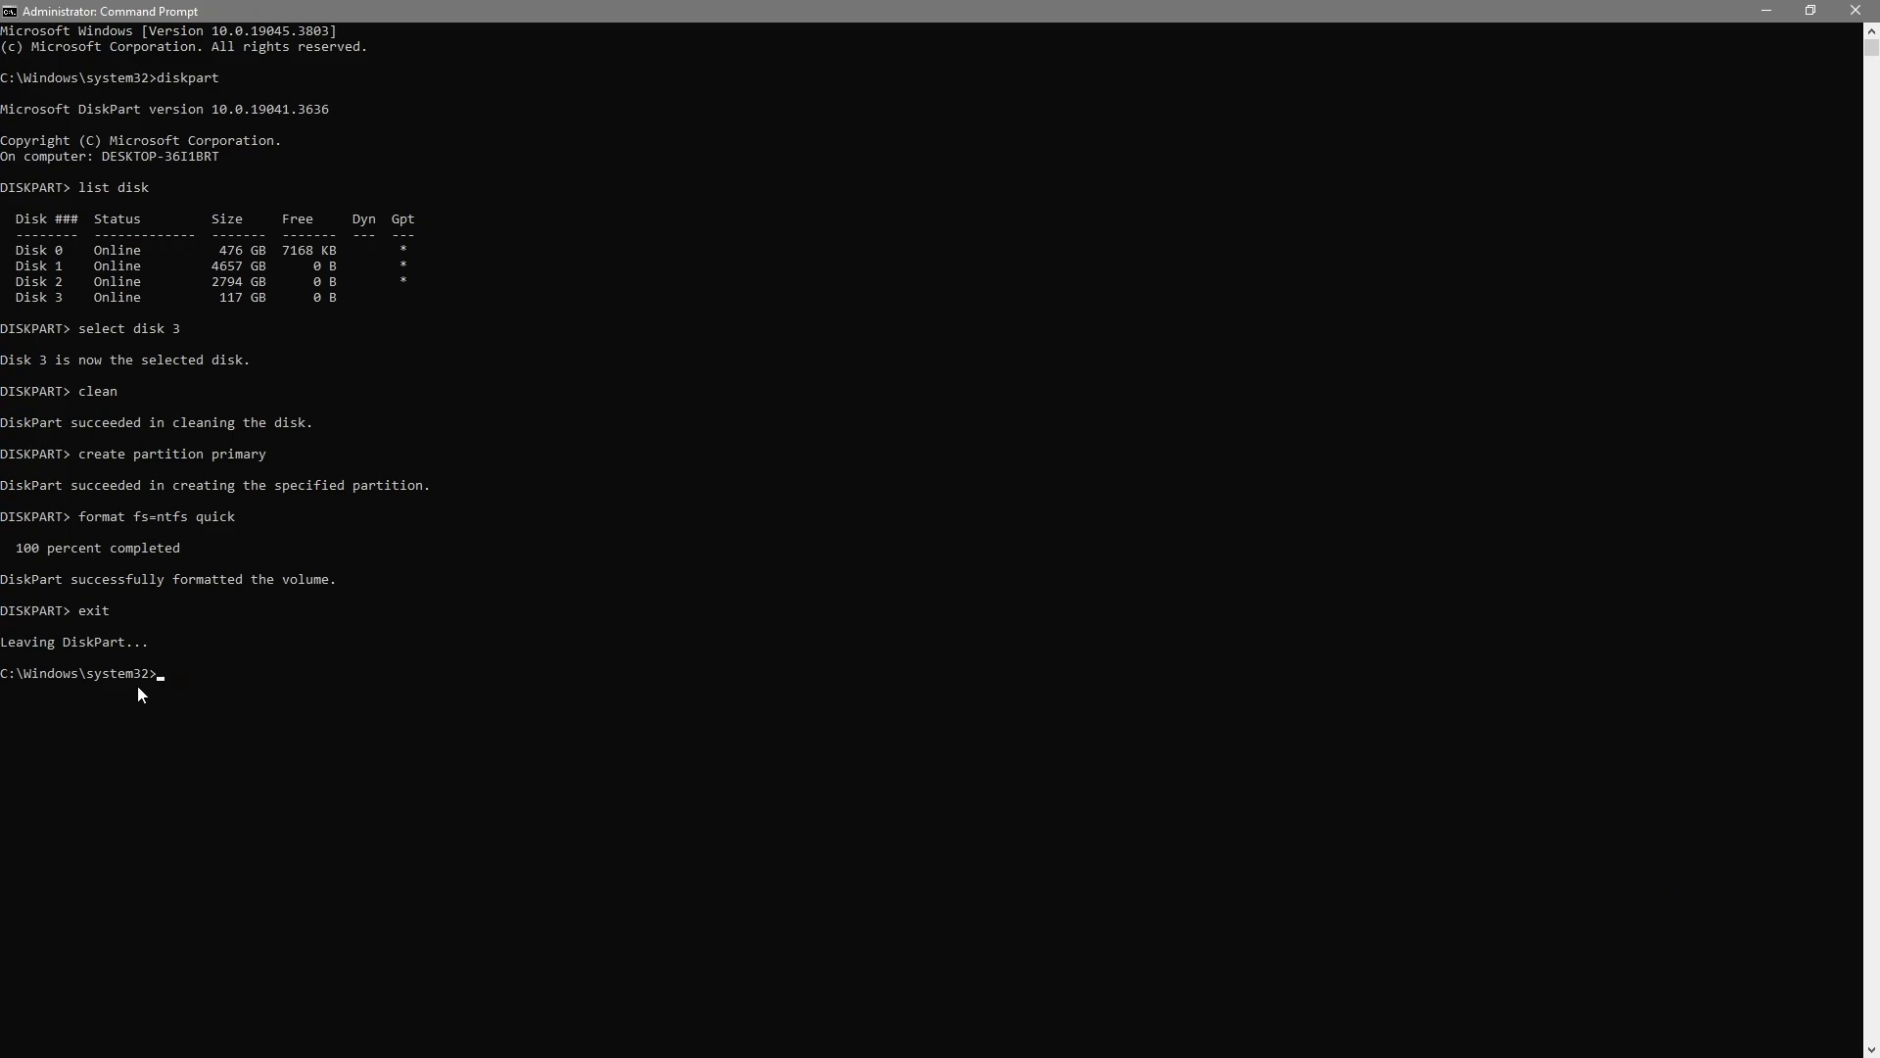
# - Close Command Prompt and open the now-empty USB Drive (F:) in File Explorer
pyautogui.click(1854, 11)
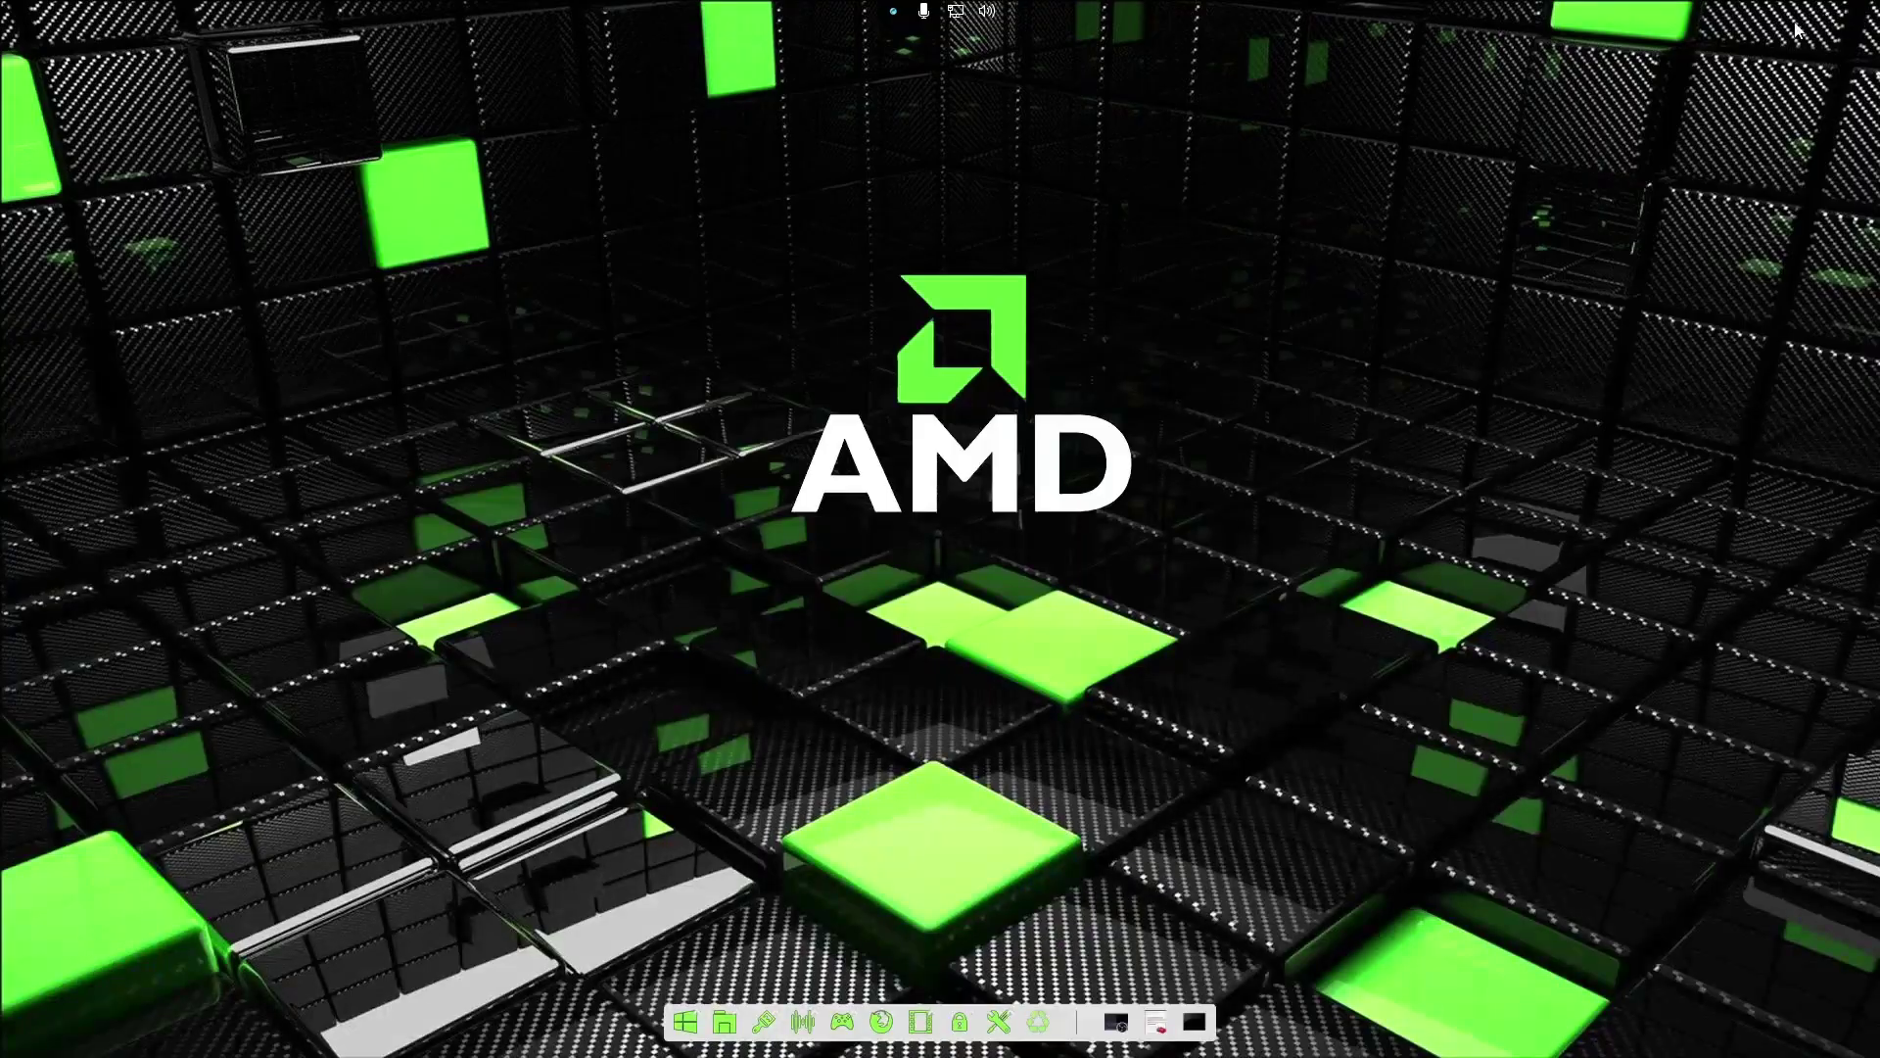
pyautogui.click(749, 1024)
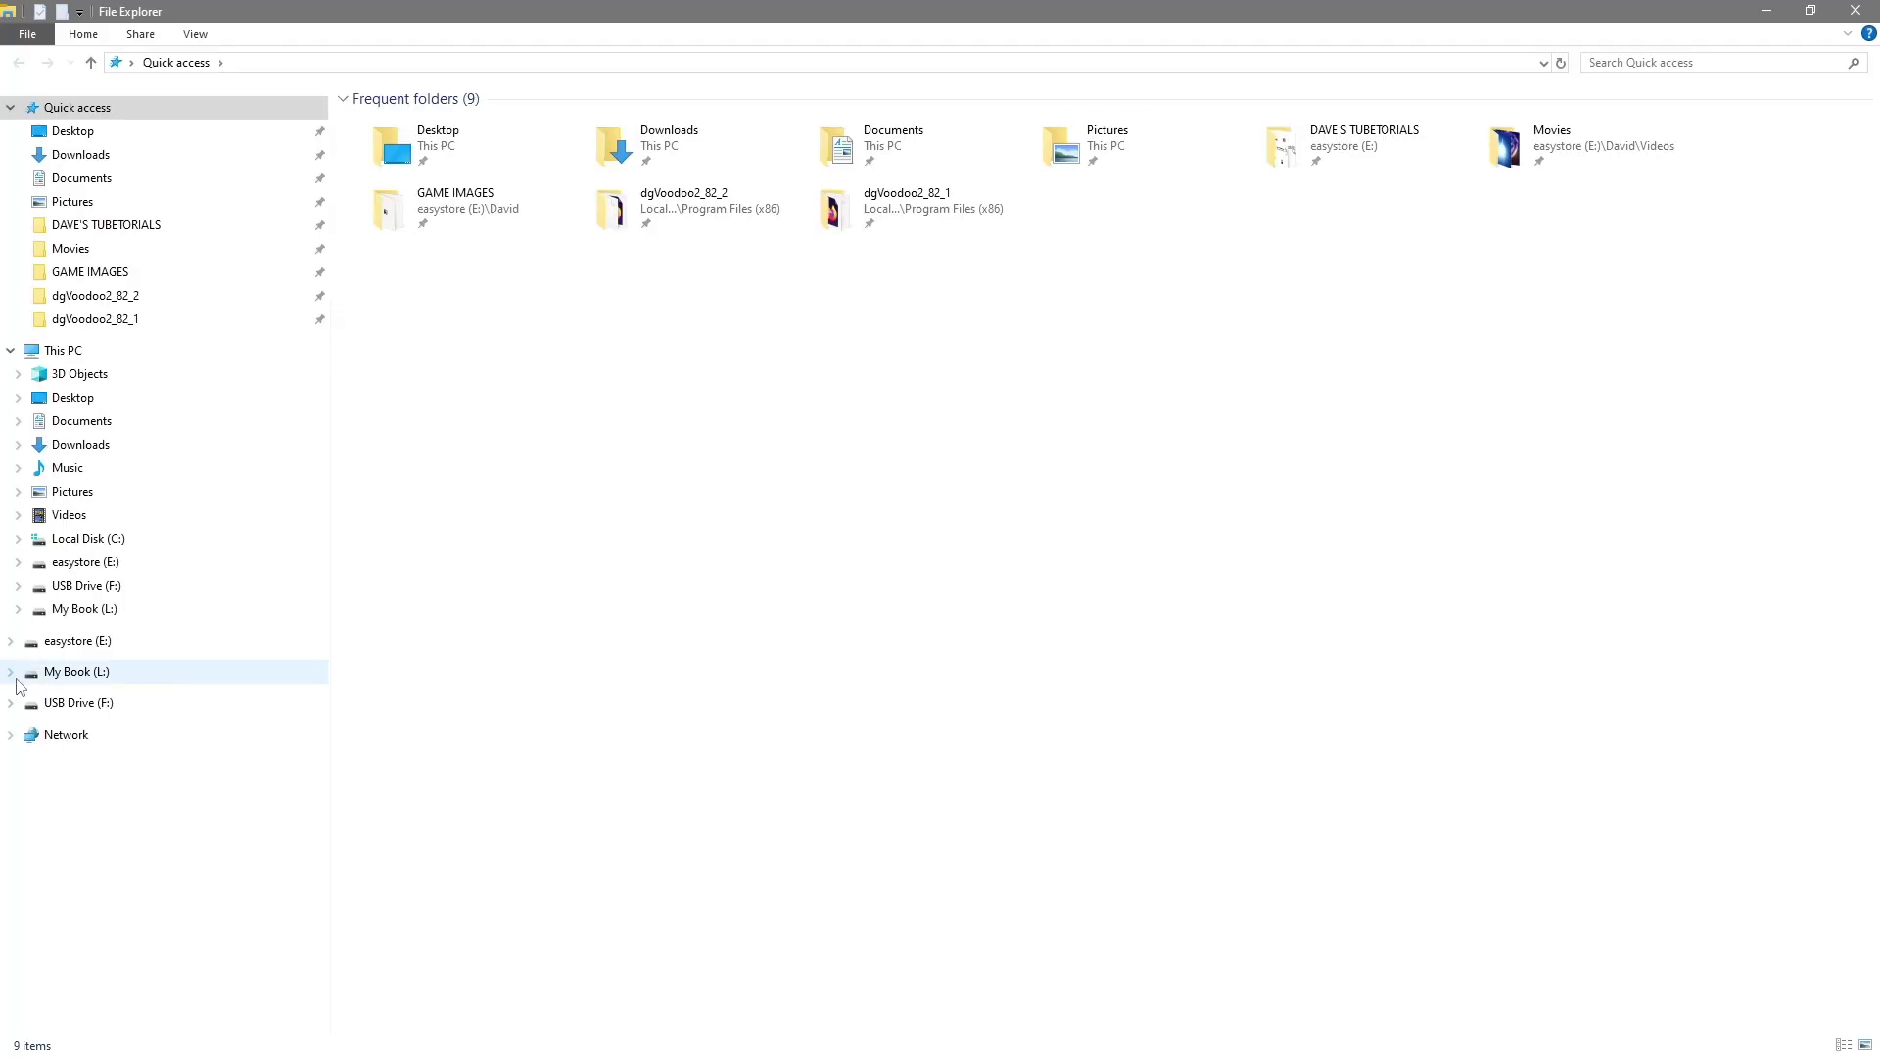
pyautogui.click(112, 585)
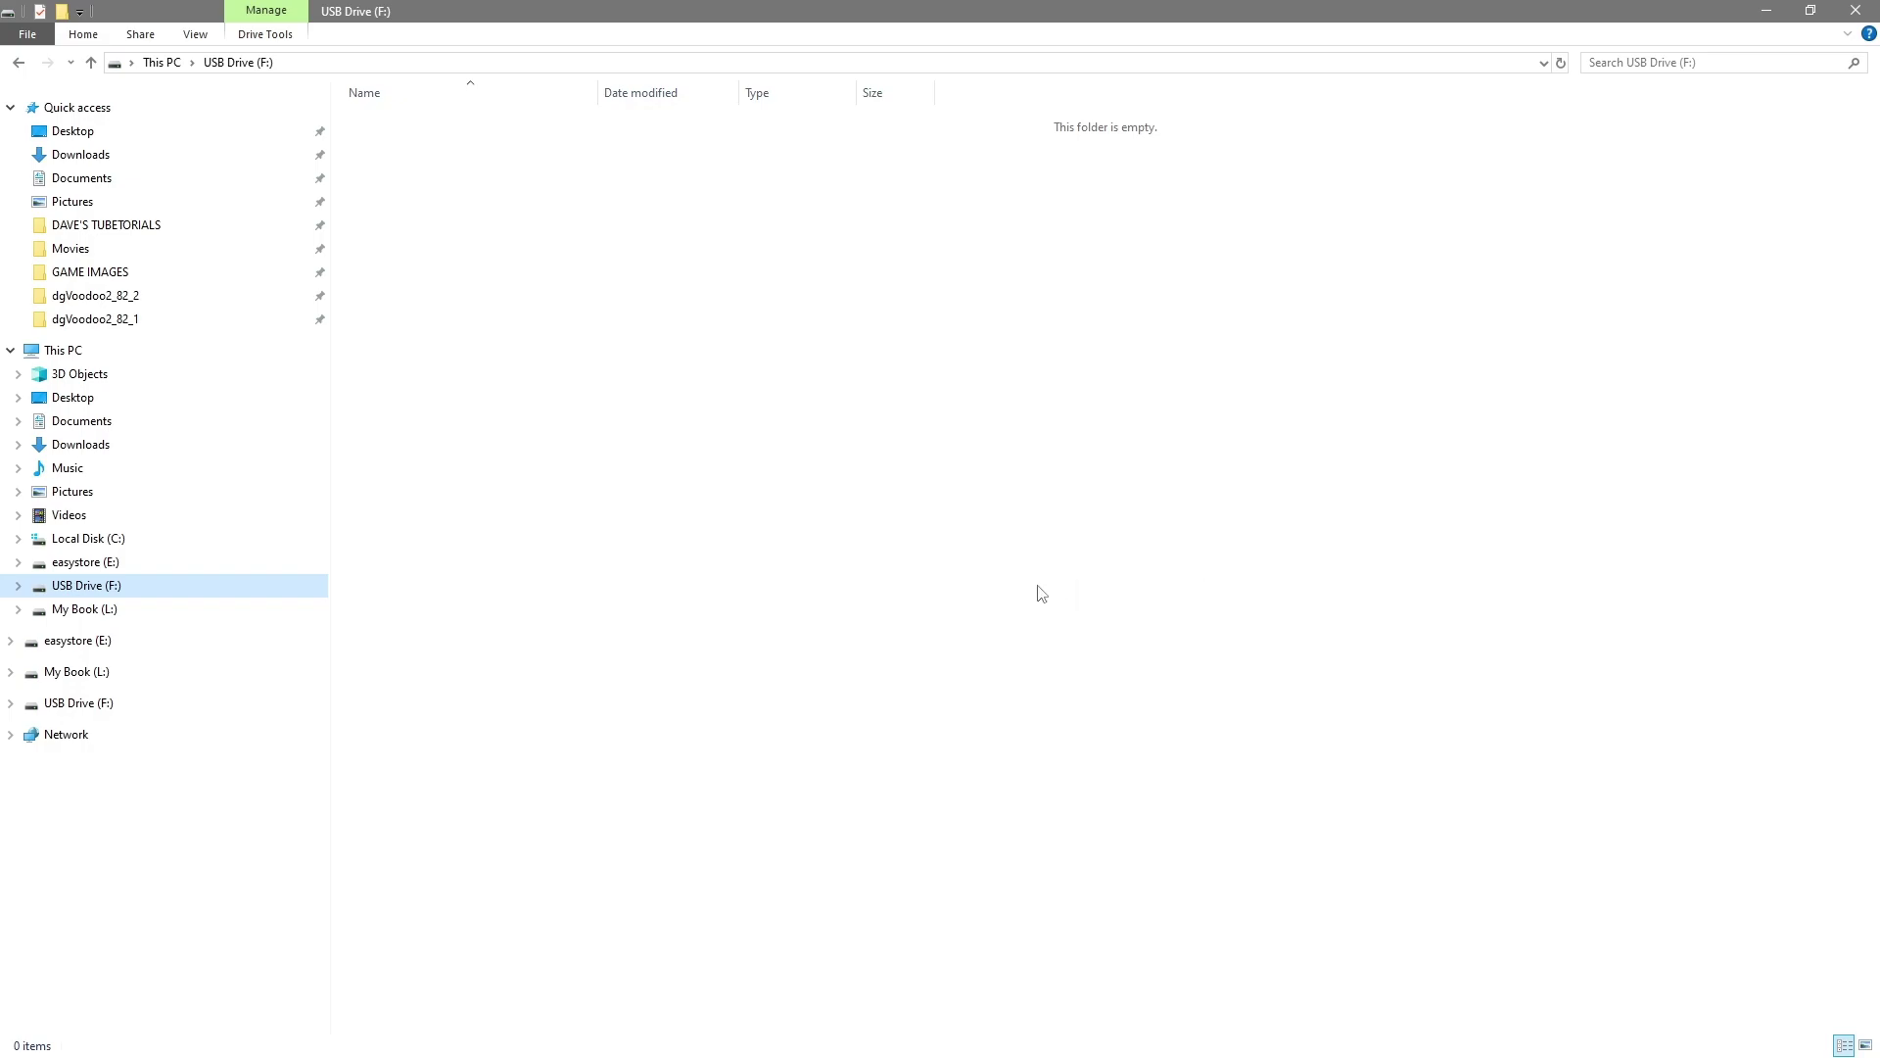
# - Check USB Drive (F:) properties show NTFS with 117 GB free, then cancel
pyautogui.rightClick(93, 590)
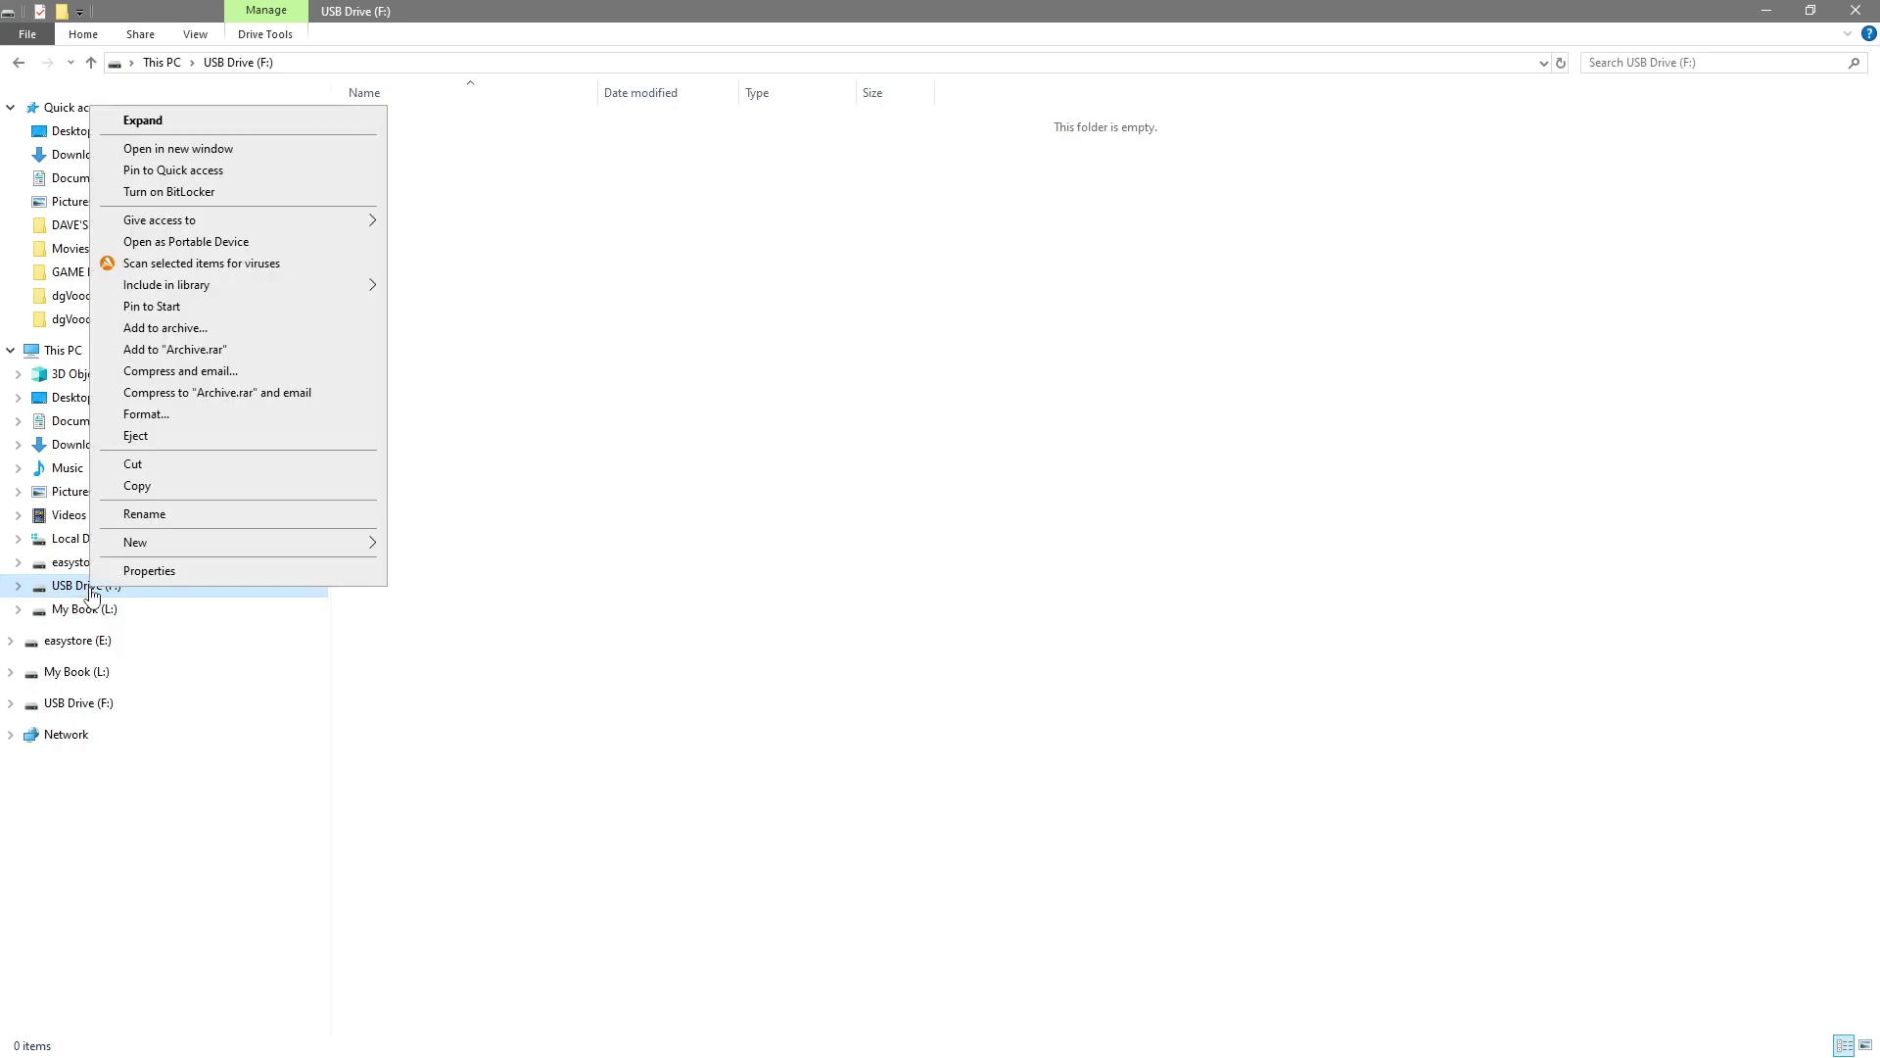
pyautogui.click(156, 572)
pyautogui.moveTo(341, 572); pyautogui.dragTo(850, 195)
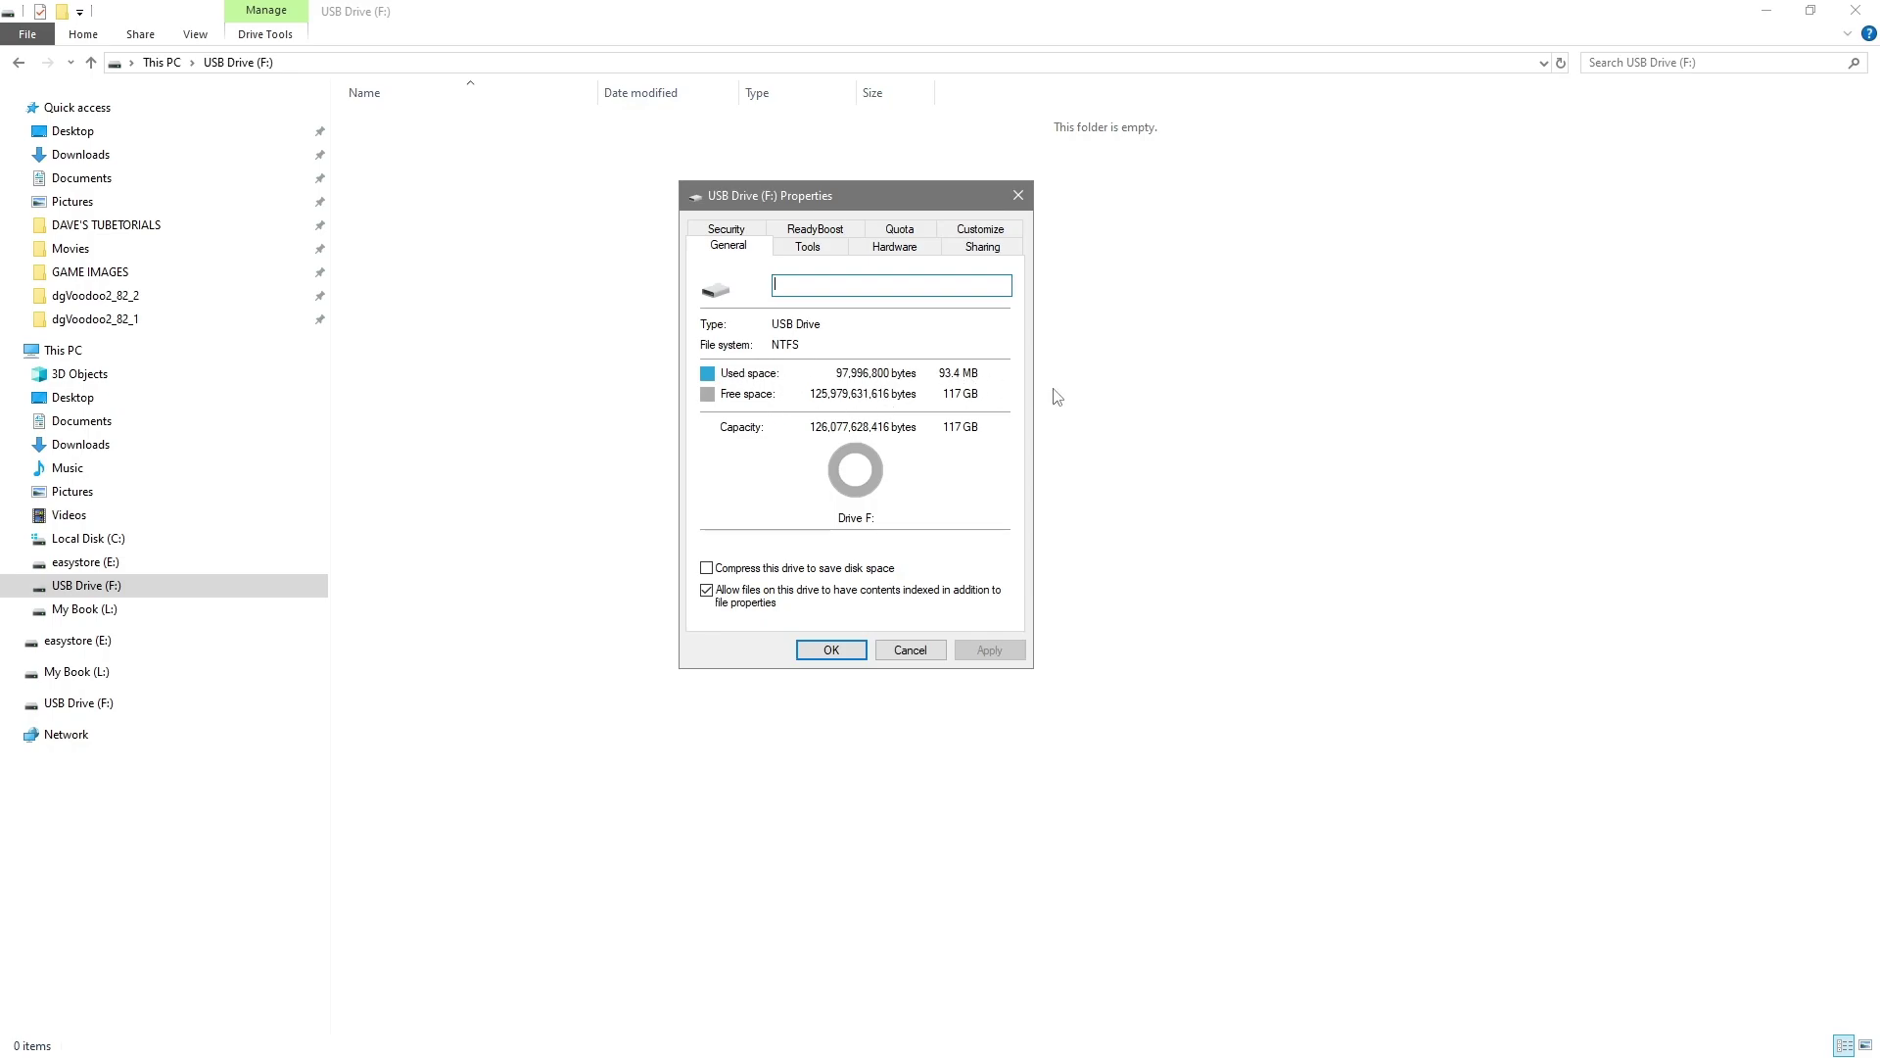
pyautogui.click(909, 650)
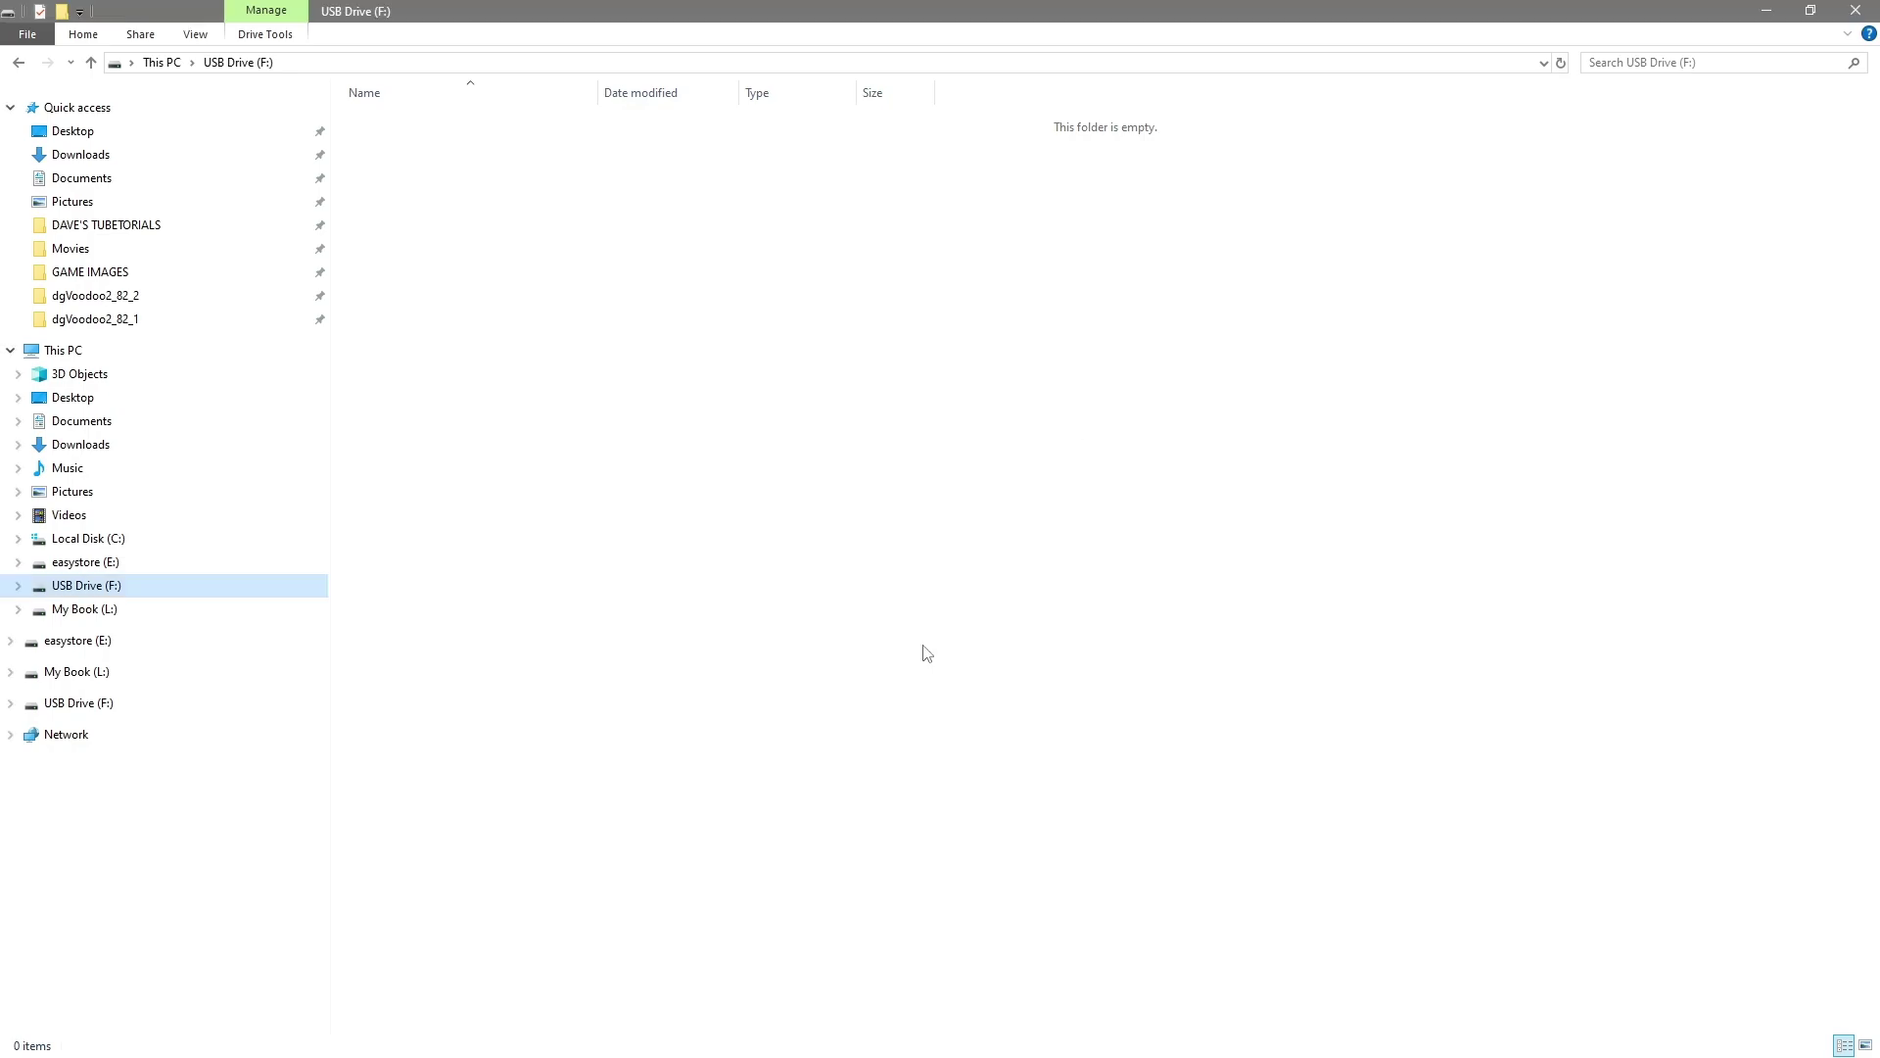